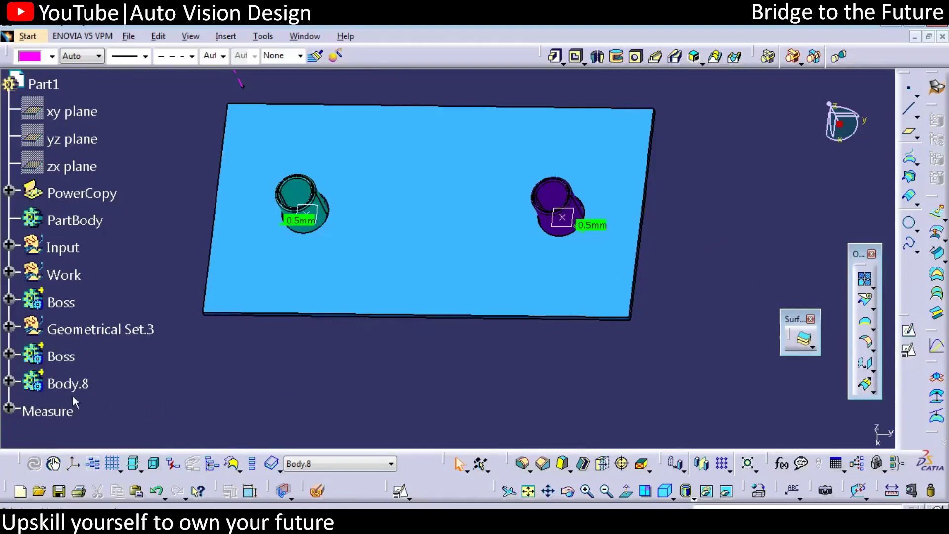
# - Open the sketch of Body.8's pad and draw a centred rectangle about 9 by 14 mm on the vertical axis between the two bosses
pyautogui.click(10, 381)
pyautogui.click(105, 406)
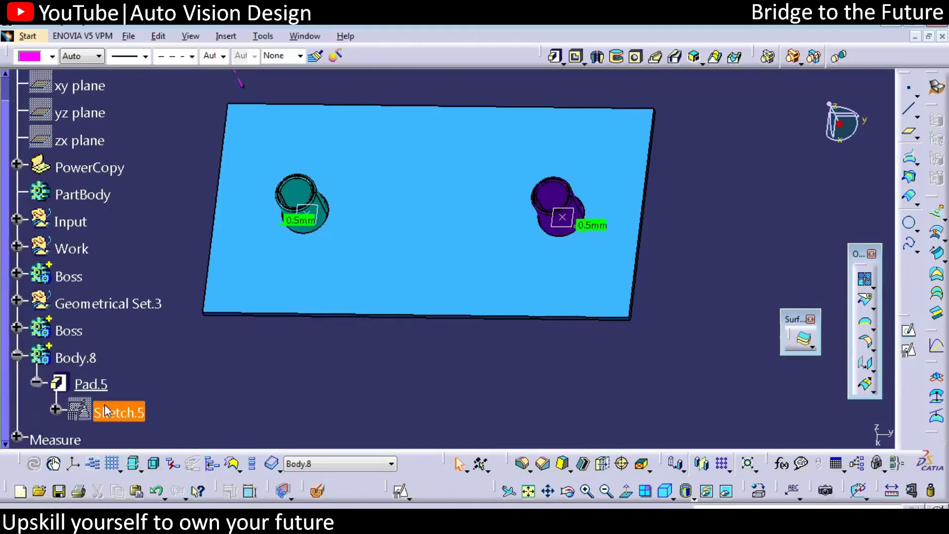
pyautogui.rightClick(104, 406)
pyautogui.doubleClick(106, 409)
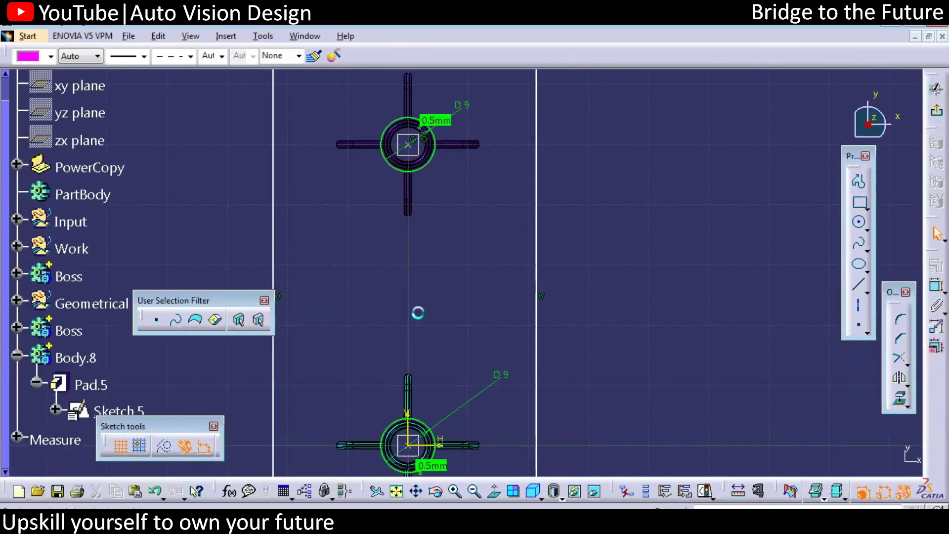
pyautogui.click(411, 283)
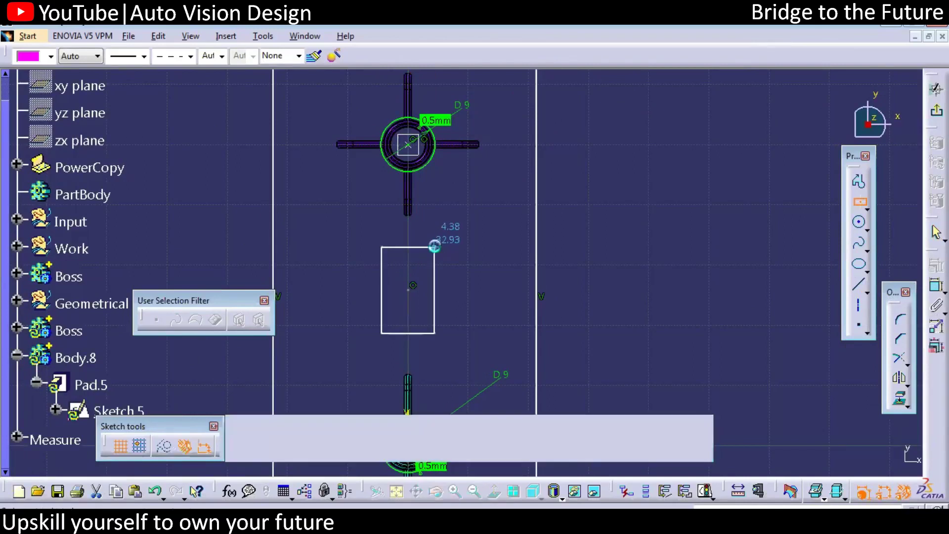
pyautogui.click(434, 247)
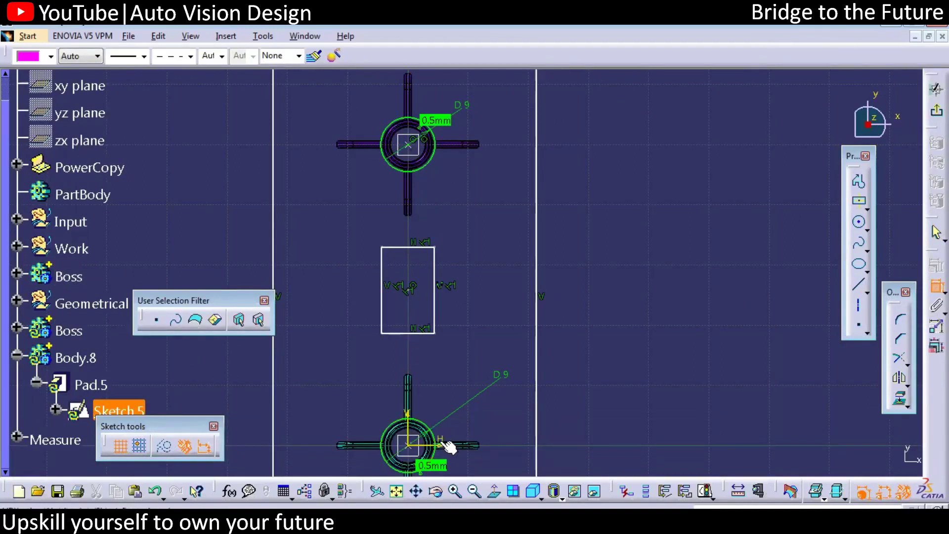
# - Dimension the rectangle's centre from the horizontal axis and set the offset to 25 mm
pyautogui.click(413, 290)
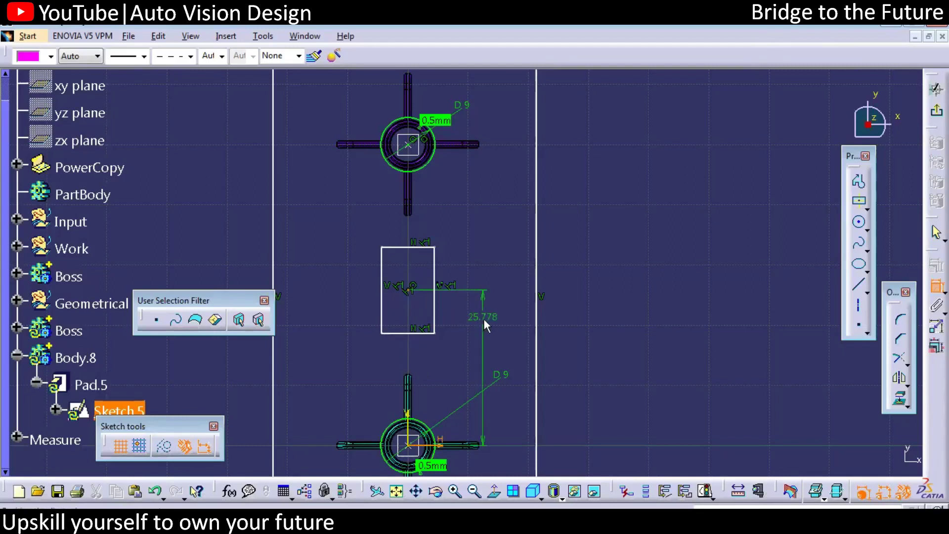
pyautogui.doubleClick(488, 318)
pyautogui.write('25')
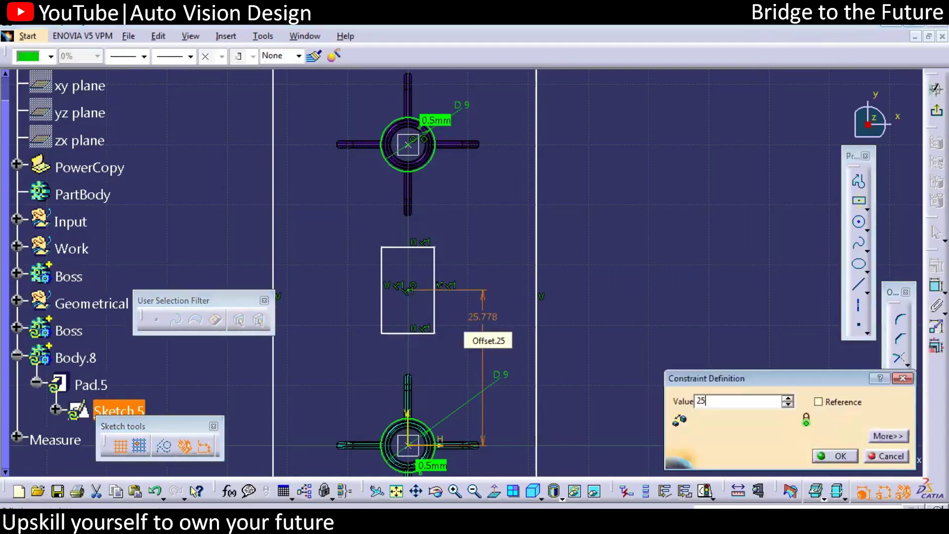
pyautogui.press('Return')
# - Dimension the rectangle's height along its vertical side and set it to 10 mm
pyautogui.click(936, 286)
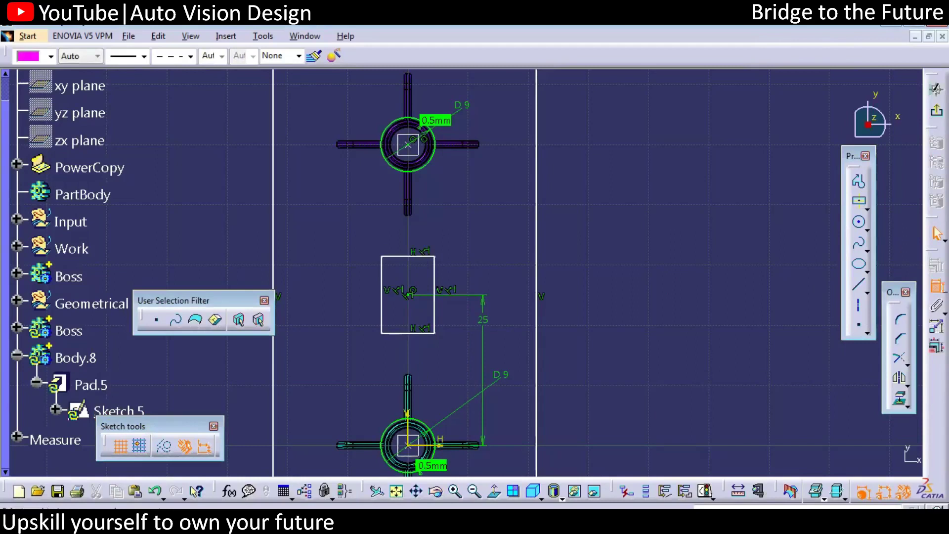
pyautogui.click(382, 276)
pyautogui.click(336, 250)
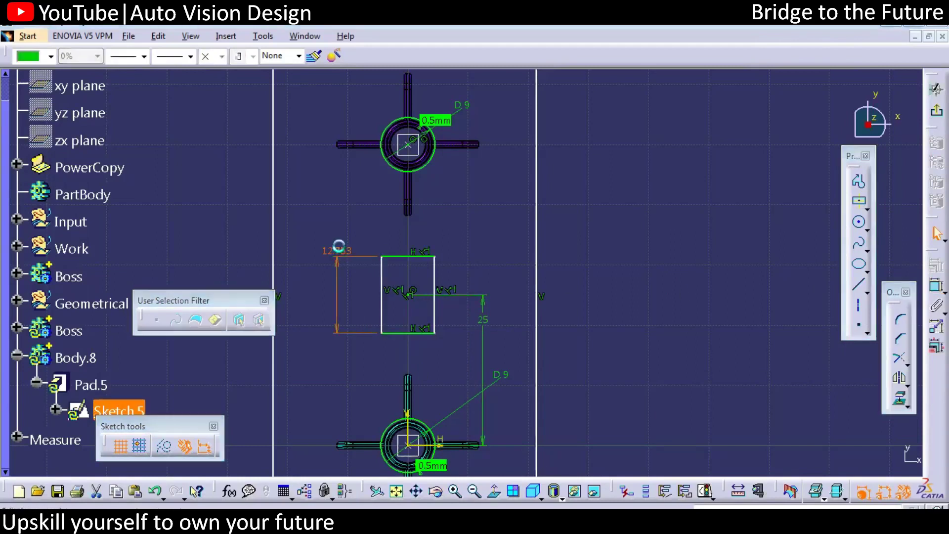
pyautogui.doubleClick(344, 251)
pyautogui.write('10')
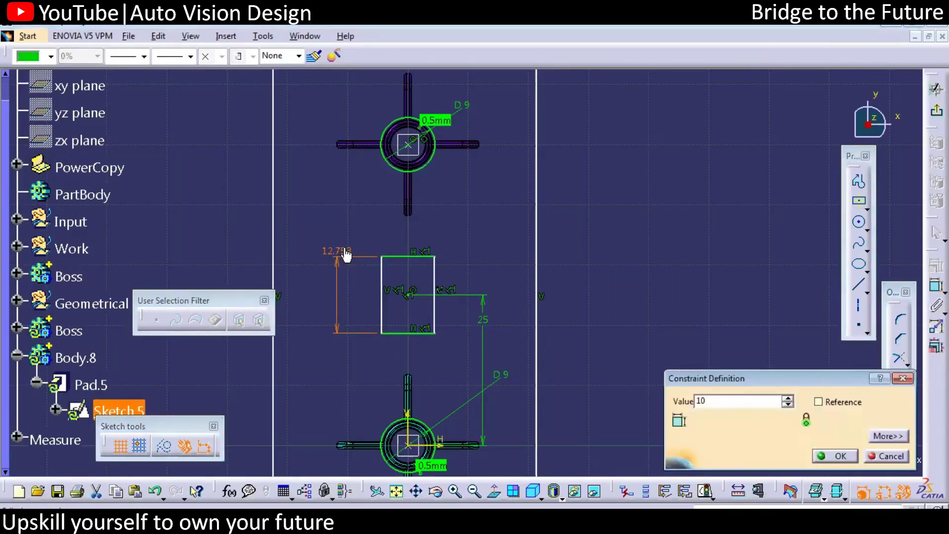
pyautogui.press('Return')
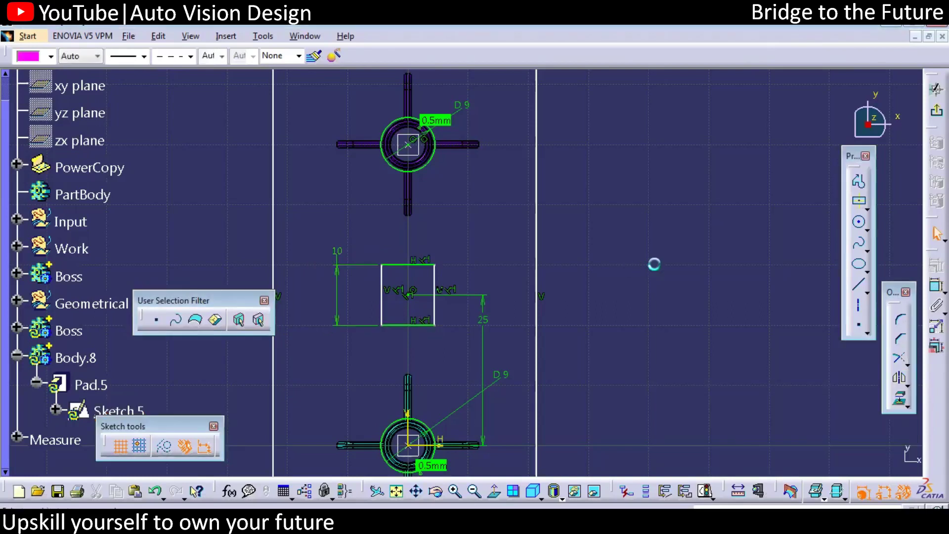
# - Change the rectangle's height dimension to 15 mm
pyautogui.click(338, 250)
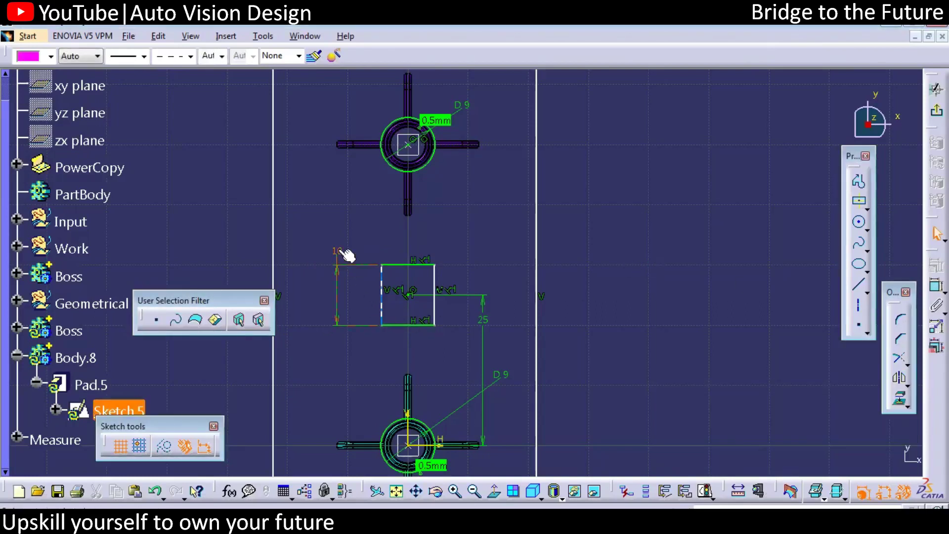
pyautogui.doubleClick(337, 250)
pyautogui.write('15')
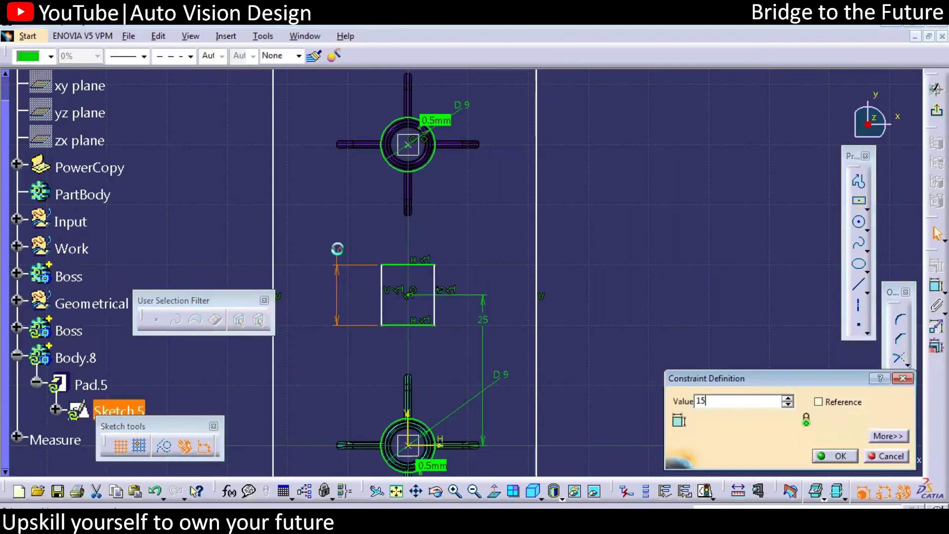
pyautogui.press('Return')
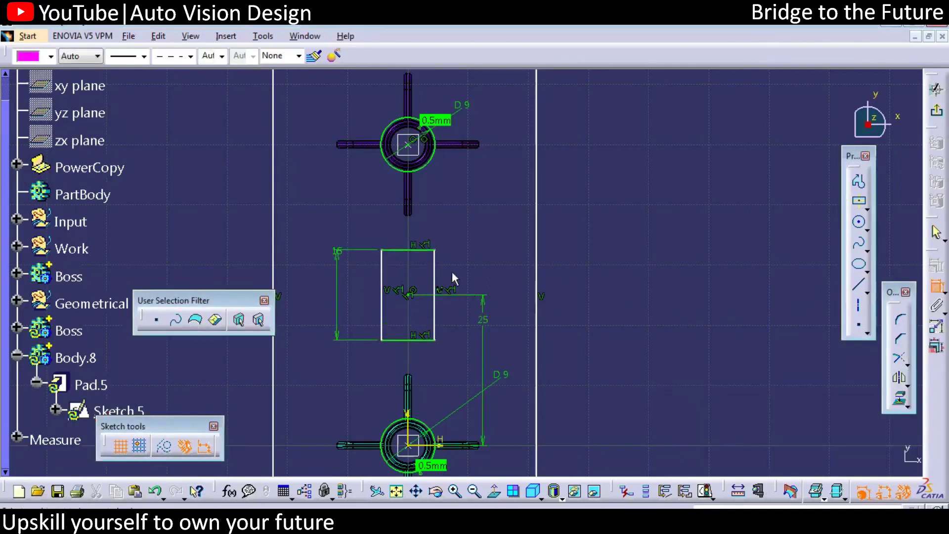
# - Dimension the rectangle's width along its horizontal side and set it to 8 mm
pyautogui.click(414, 250)
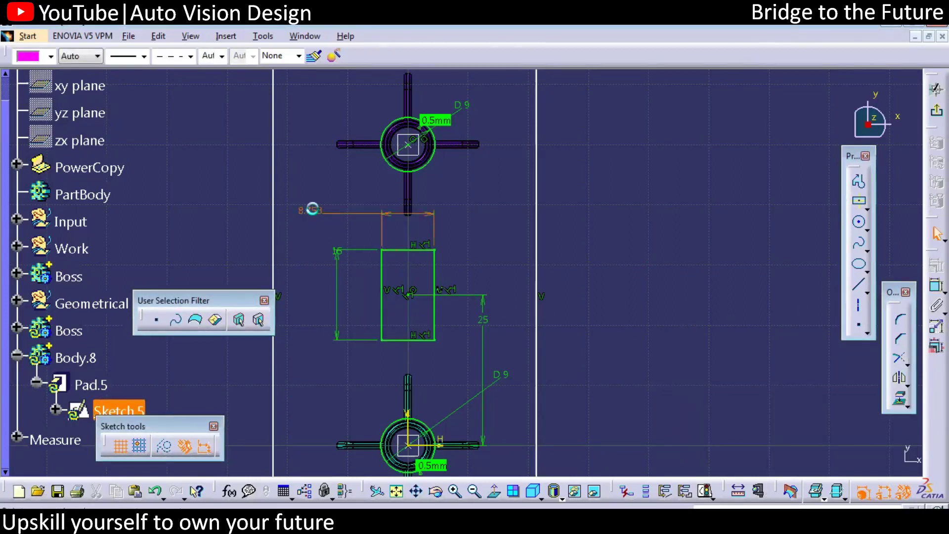
pyautogui.click(312, 209)
pyautogui.doubleClick(313, 209)
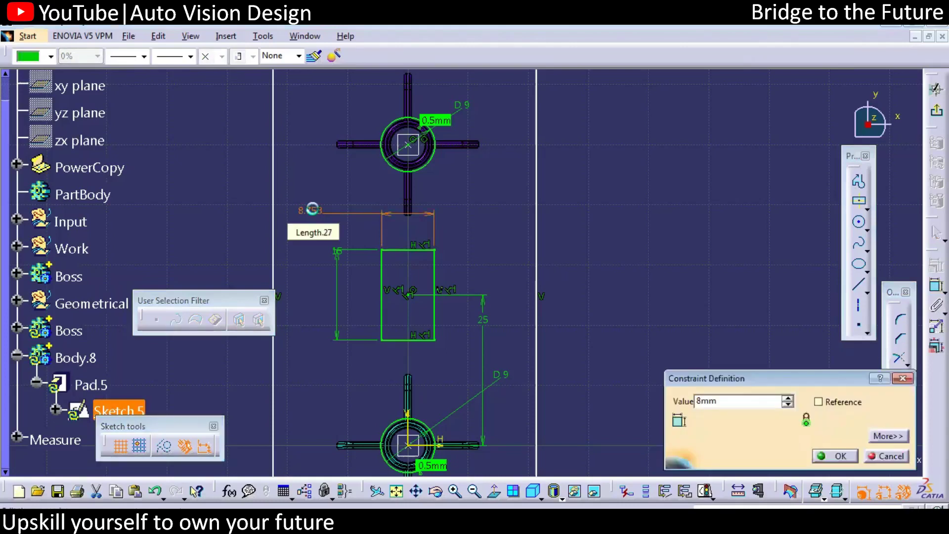
pyautogui.press('Return')
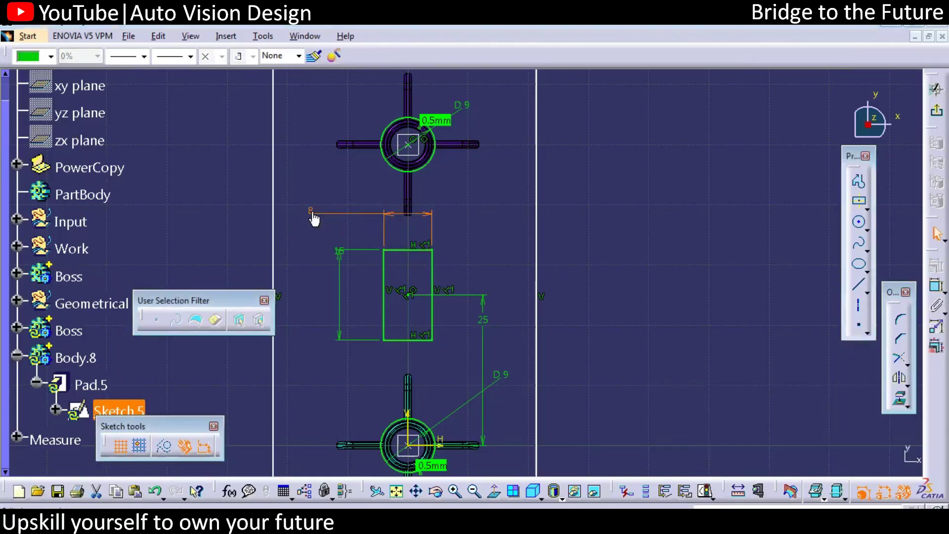
# - Change the rectangle's width to 8.2 mm and exit the sketch to cut the opening in the plate
pyautogui.doubleClick(312, 212)
pyautogui.write('8.2')
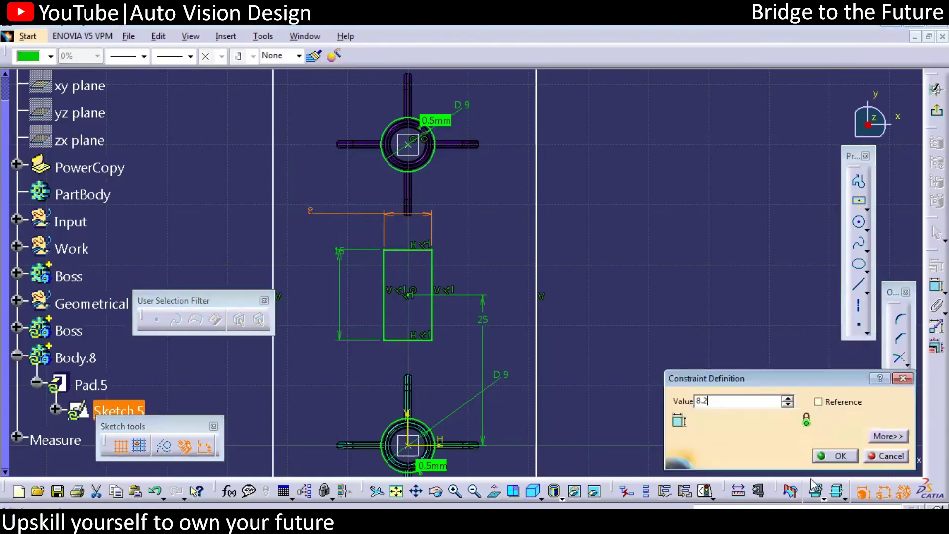
pyautogui.click(838, 456)
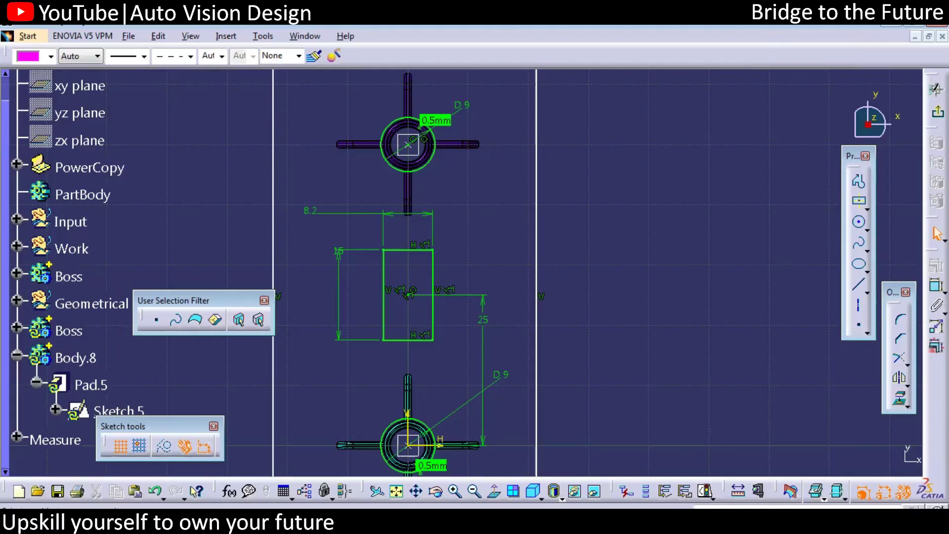
pyautogui.click(938, 111)
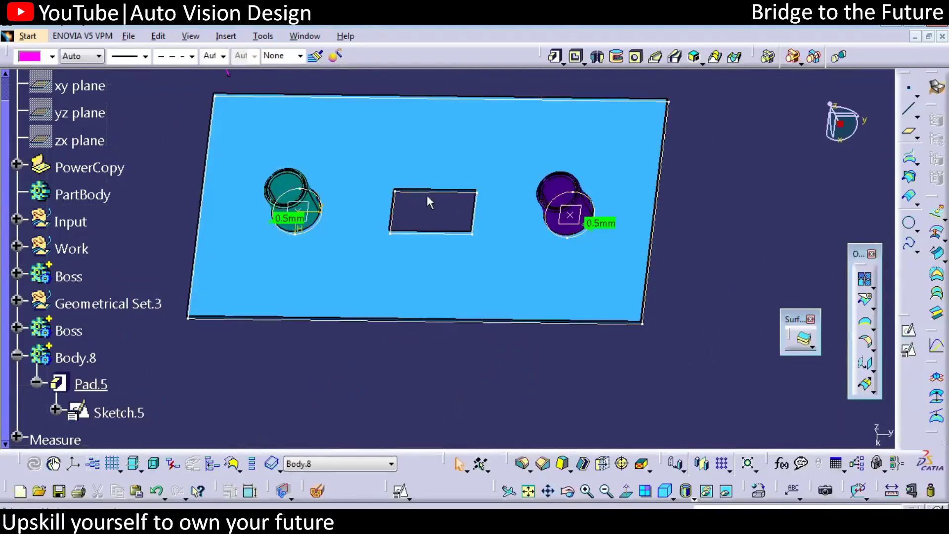
pyautogui.moveTo(424, 262); pyautogui.dragTo(593, 361, button='middle')
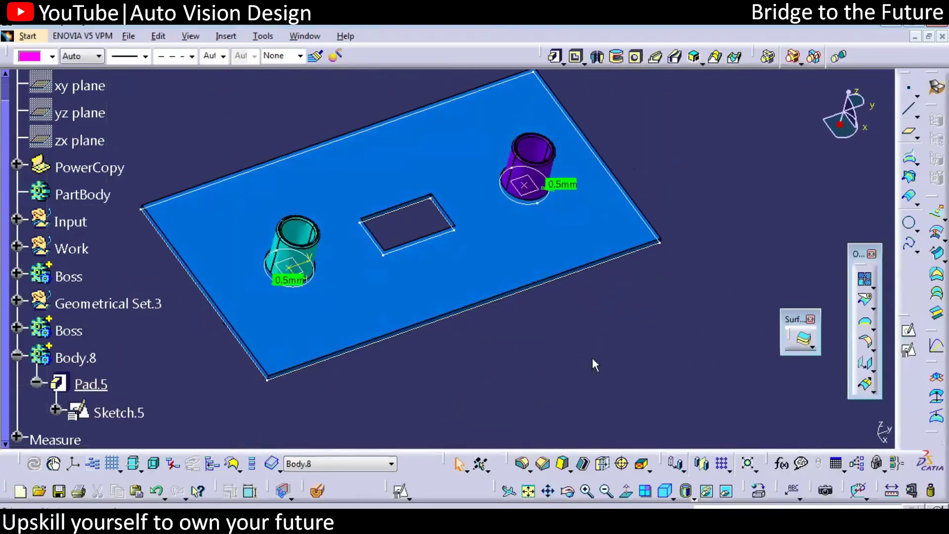
# - Make Geometrical Set.3 the work object and insert a new unnamed geometrical set with Part1 as its father
pyautogui.rightClick(91, 301)
pyautogui.click(167, 115)
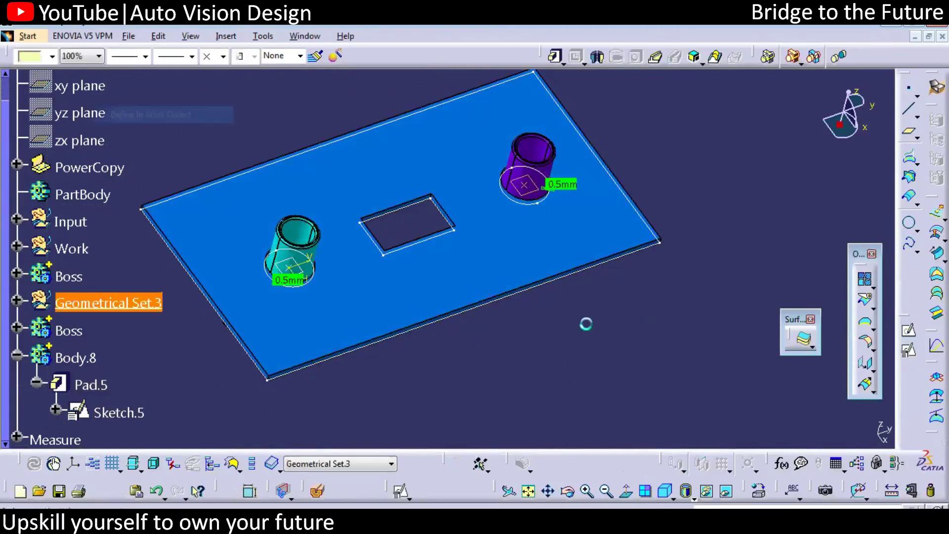
pyautogui.click(912, 84)
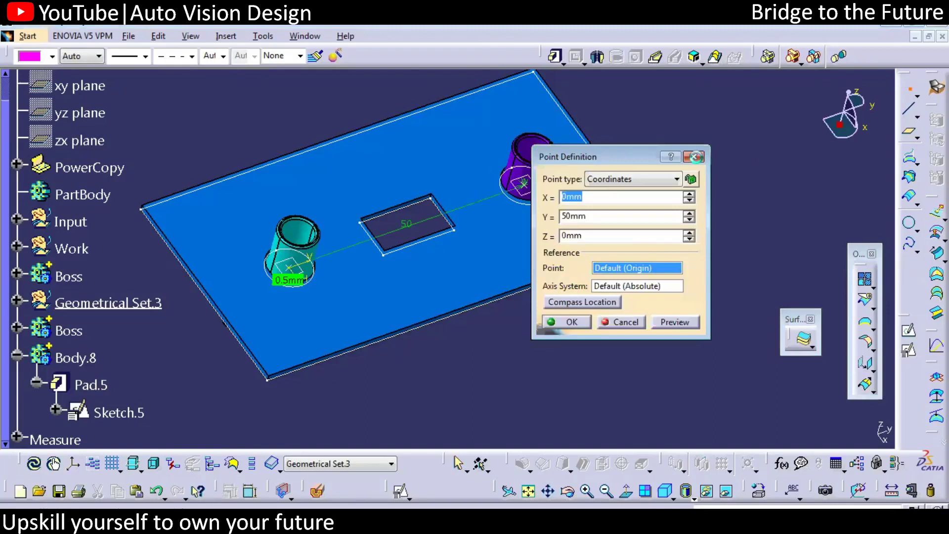
pyautogui.click(696, 157)
pyautogui.click(226, 36)
pyautogui.click(257, 84)
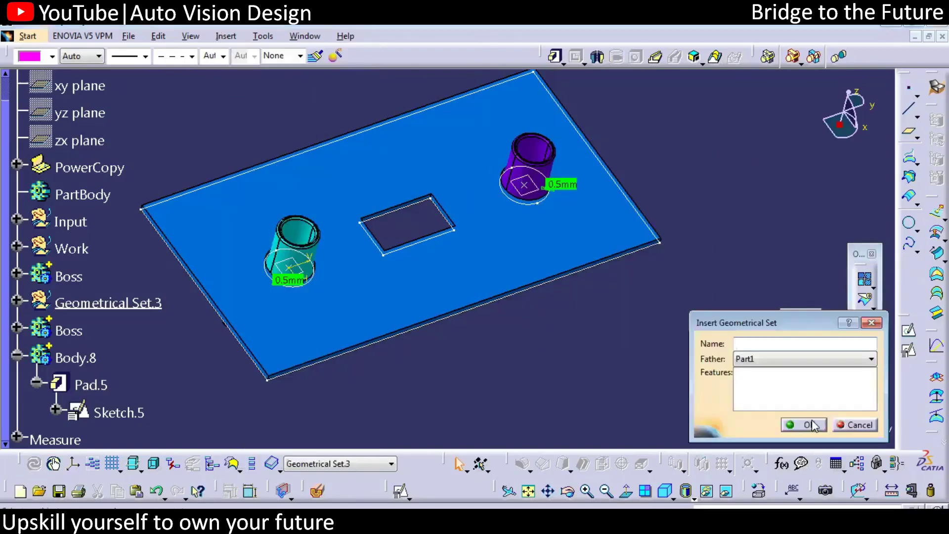
pyautogui.click(812, 425)
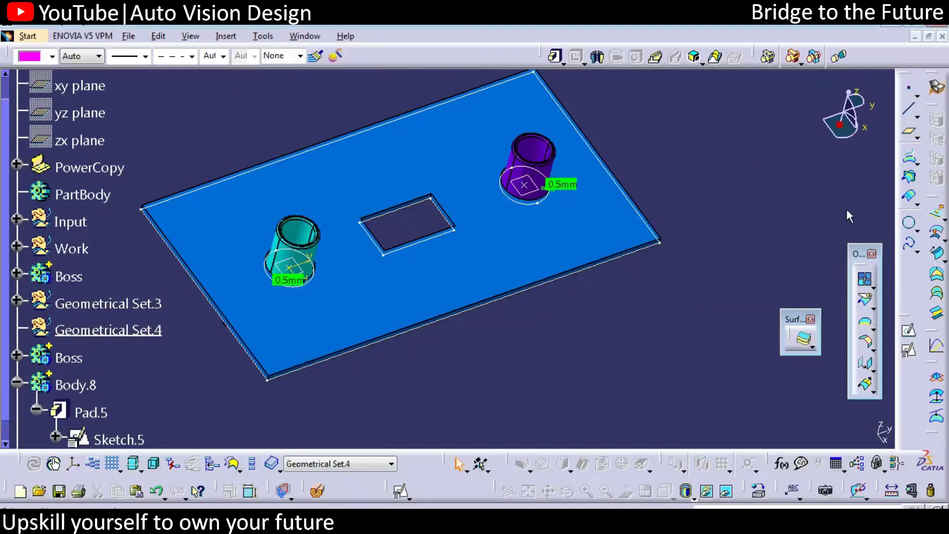
# - Create a Between point at the middle (ratio 0.5) of two diagonally opposite corners of the rectangular opening
pyautogui.click(913, 84)
pyautogui.click(677, 178)
pyautogui.click(635, 261)
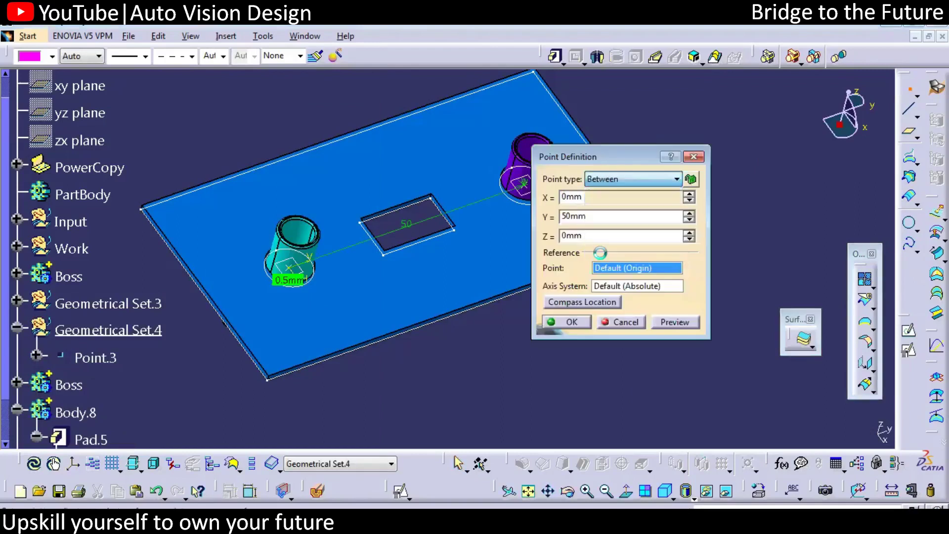
pyautogui.click(432, 197)
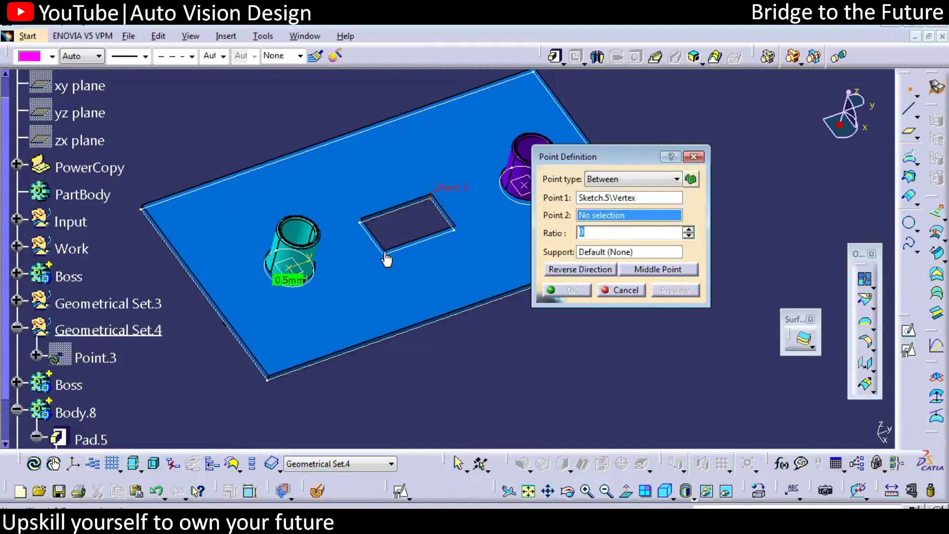
pyautogui.click(386, 254)
pyautogui.click(658, 269)
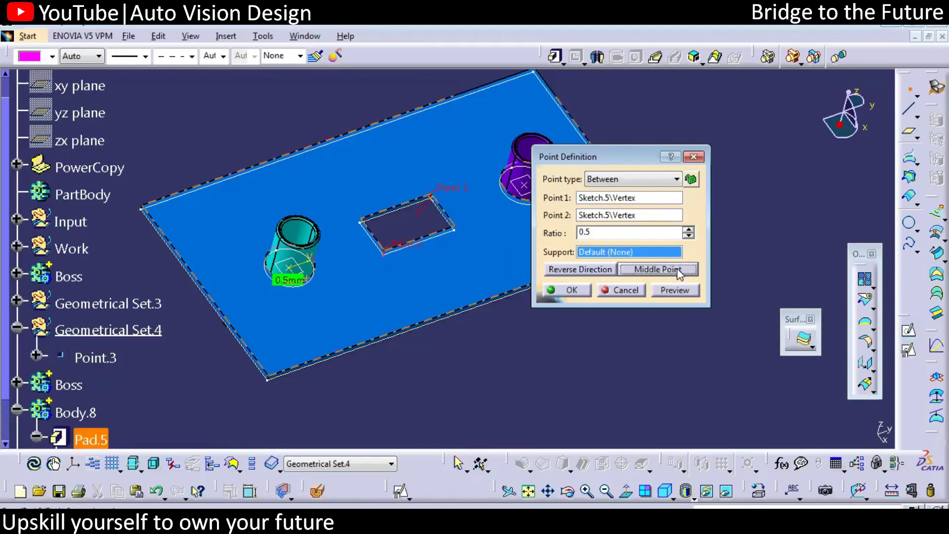
pyautogui.click(566, 290)
# - Isolate the opening's centre point and redefine it as a Coordinates point at X 0, Y 25, Z 0 mm
pyautogui.rightClick(406, 228)
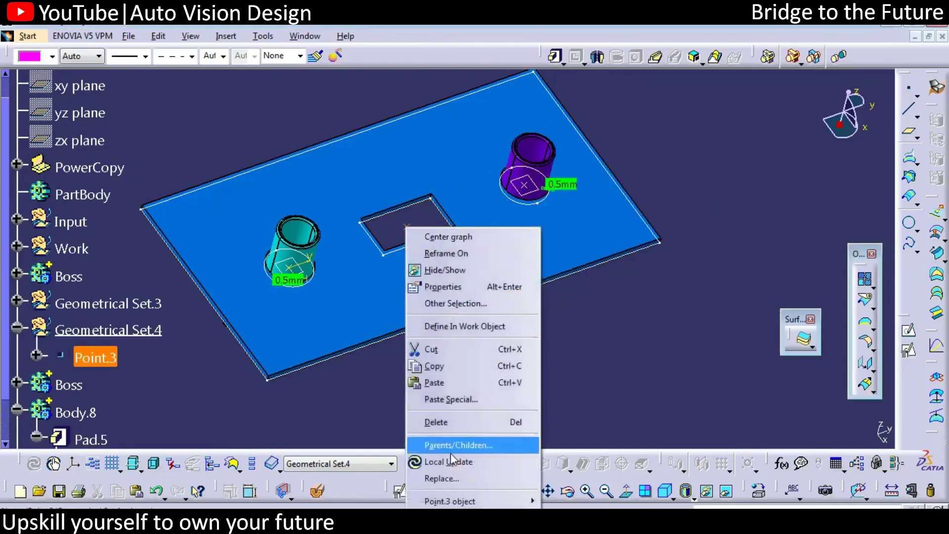
pyautogui.click(586, 433)
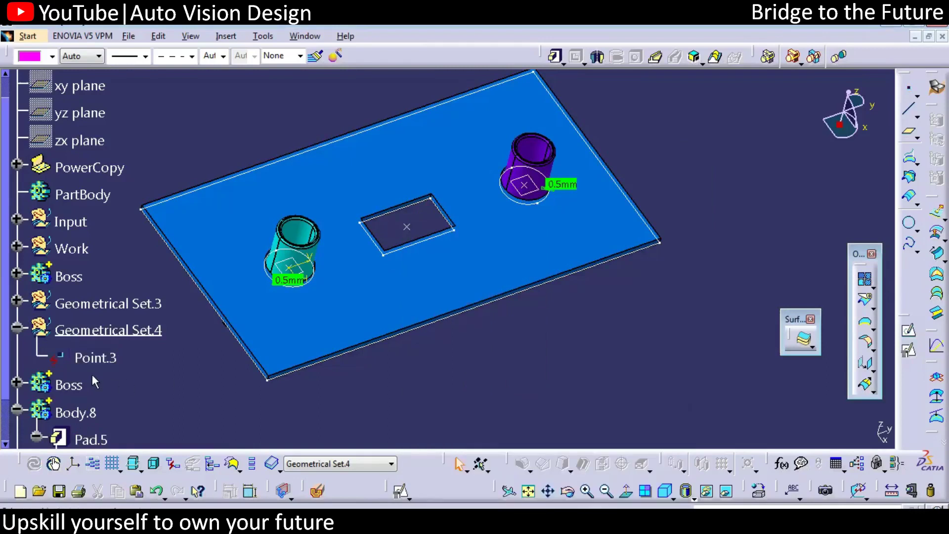
pyautogui.doubleClick(89, 356)
pyautogui.click(676, 179)
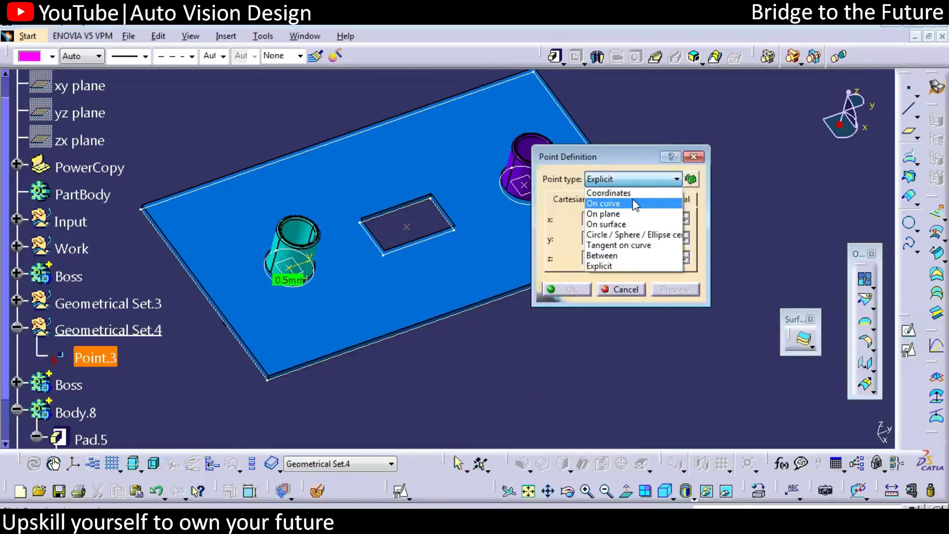
pyautogui.click(618, 193)
pyautogui.click(579, 323)
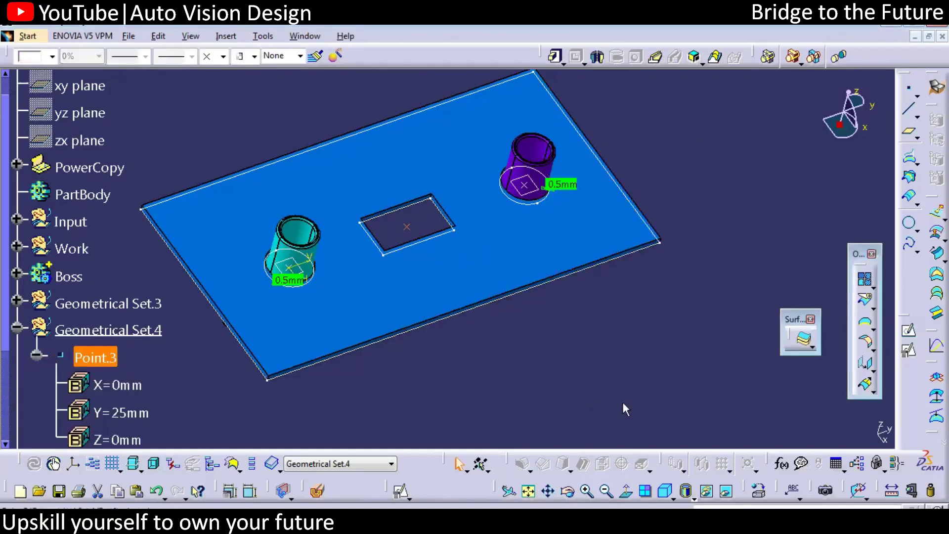
pyautogui.click(621, 386)
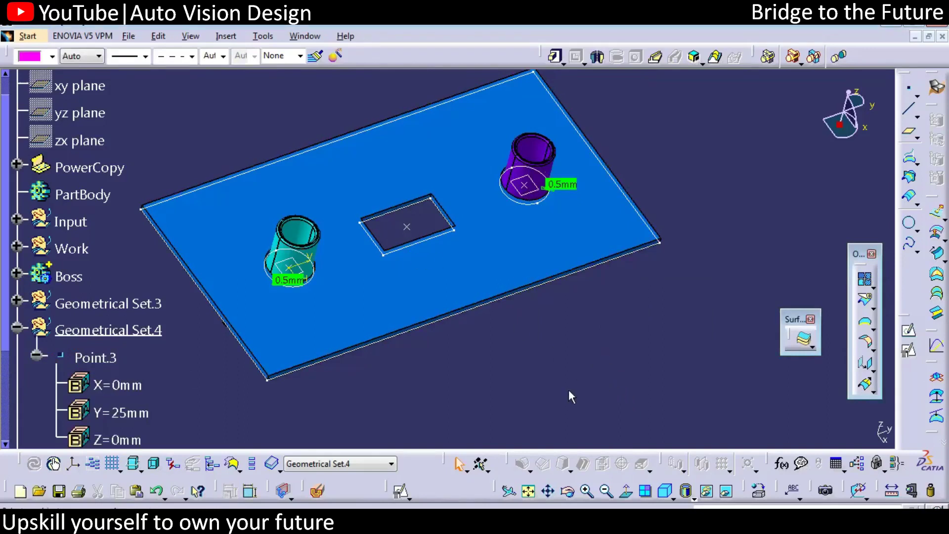
# - Measure the distance from the opening's centre point to its long edge, using Edge only and Picking point selection modes, without keeping the measurement
pyautogui.click(891, 491)
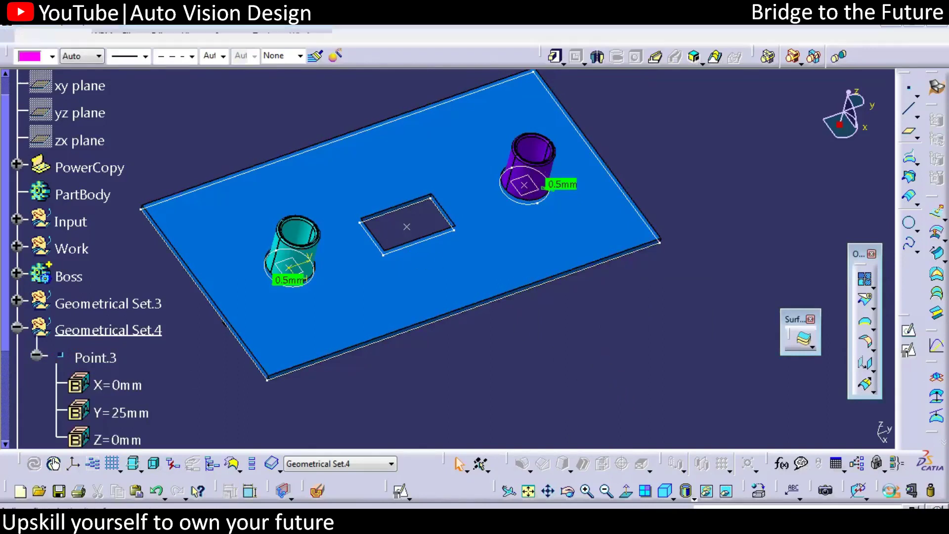
pyautogui.click(852, 220)
pyautogui.click(774, 256)
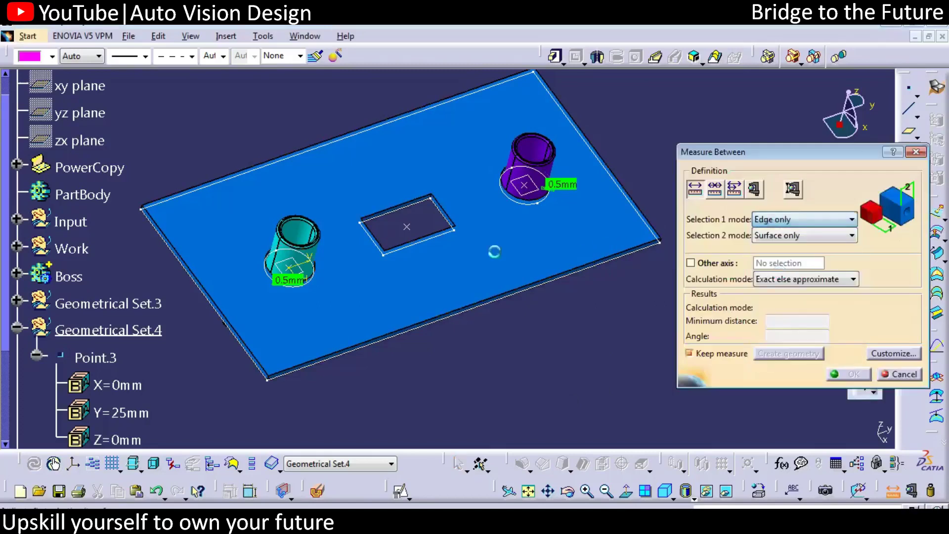
pyautogui.click(852, 236)
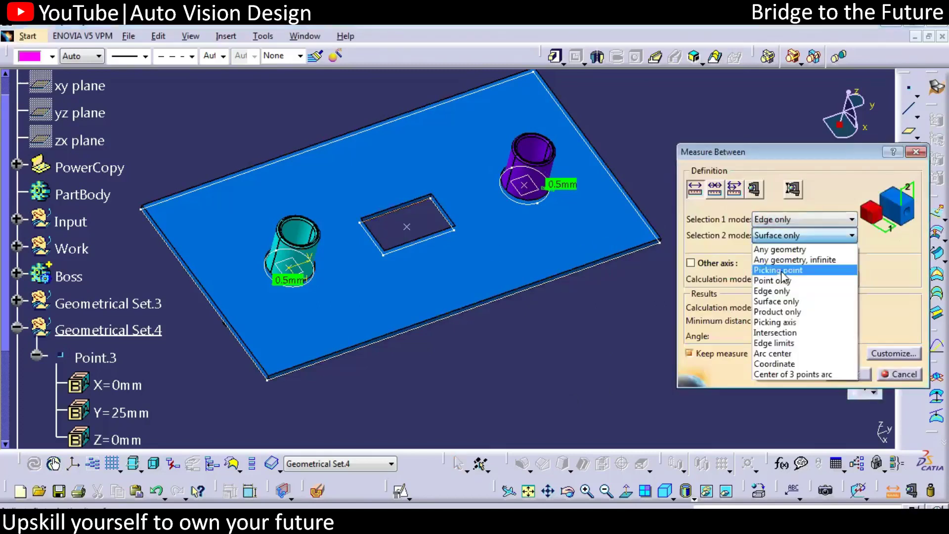
pyautogui.click(786, 269)
pyautogui.click(405, 227)
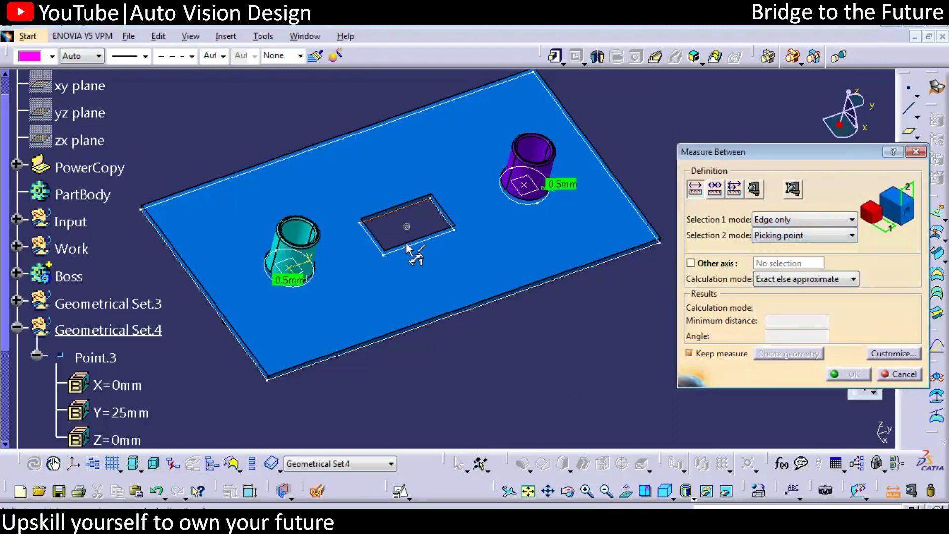
pyautogui.click(410, 245)
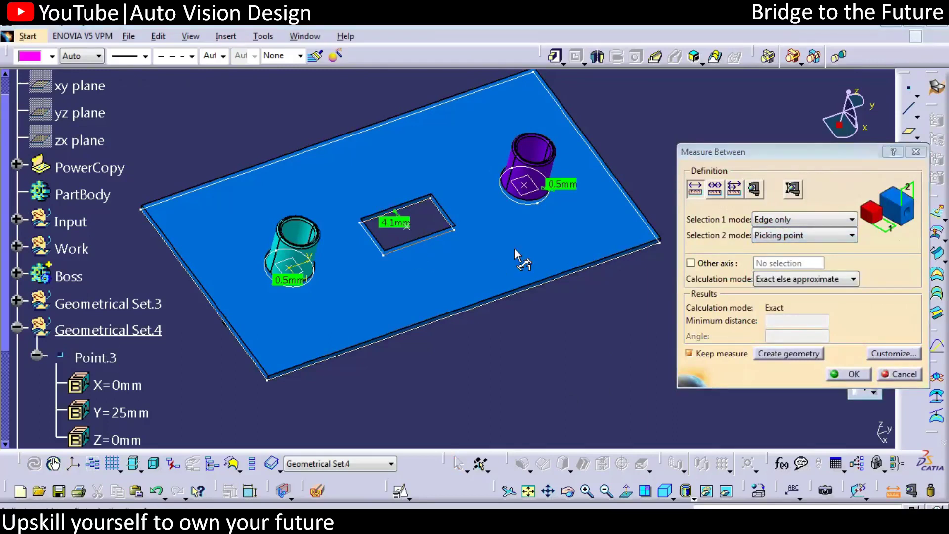
pyautogui.click(900, 375)
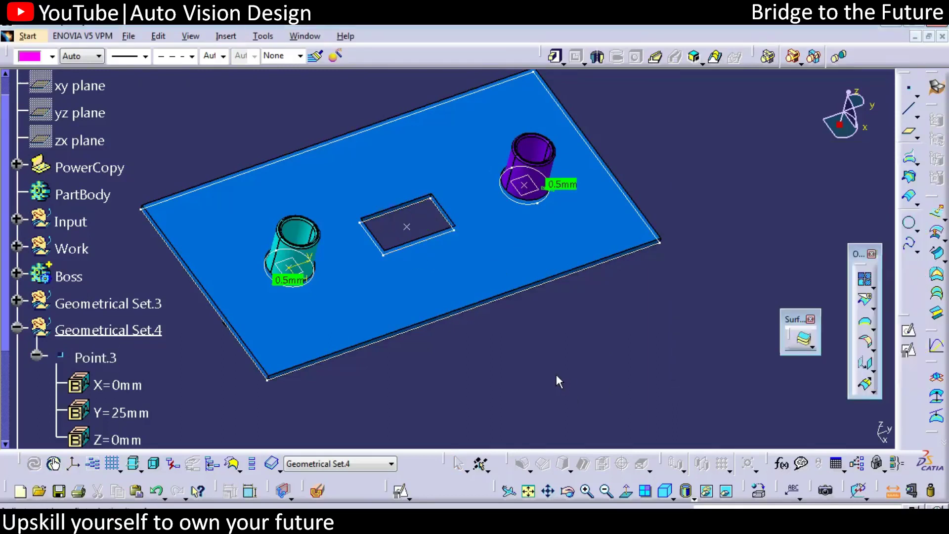
# - Create a positioned sketch on Plane.2 with its origin projected from the opening's centre point, H reversed and the axes swapped
pyautogui.click(908, 350)
pyautogui.click(541, 197)
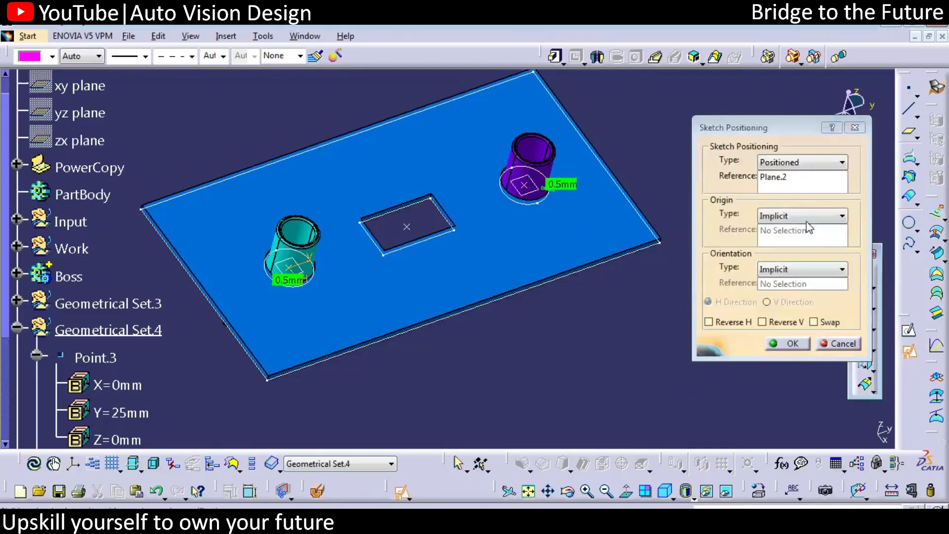
pyautogui.click(808, 216)
pyautogui.click(796, 246)
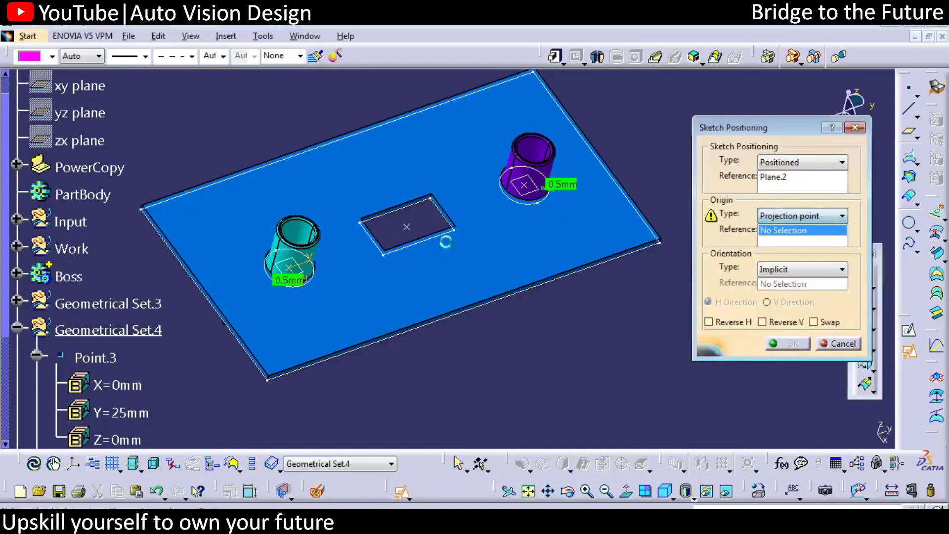
pyautogui.click(410, 227)
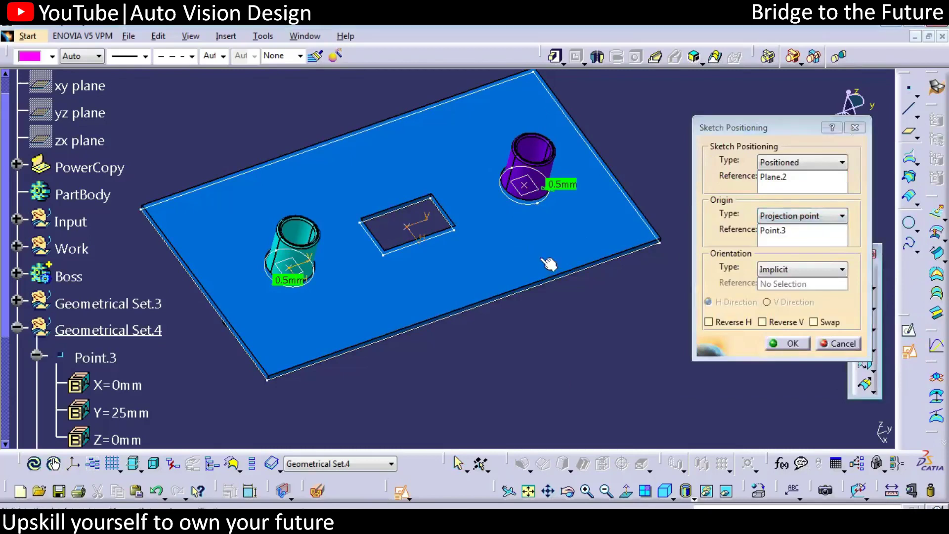
pyautogui.click(709, 322)
pyautogui.click(814, 321)
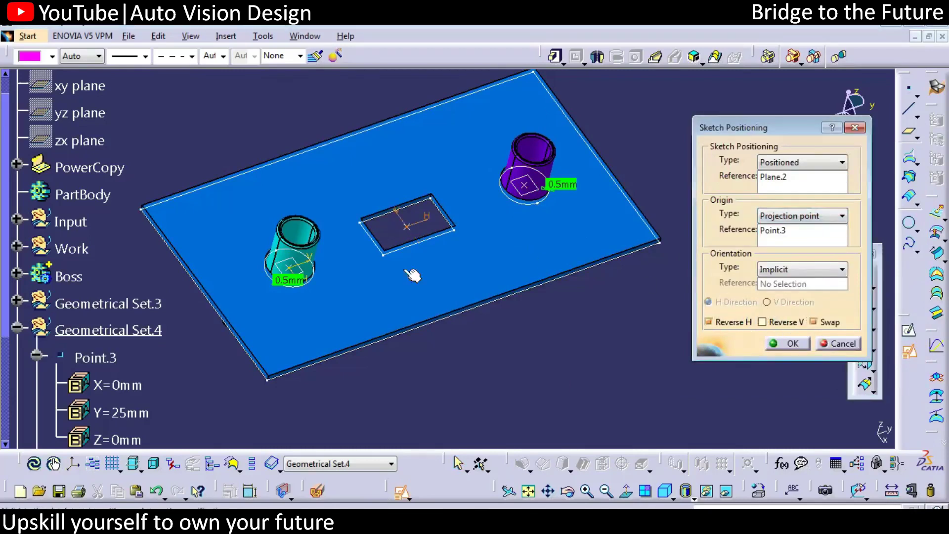
pyautogui.click(772, 341)
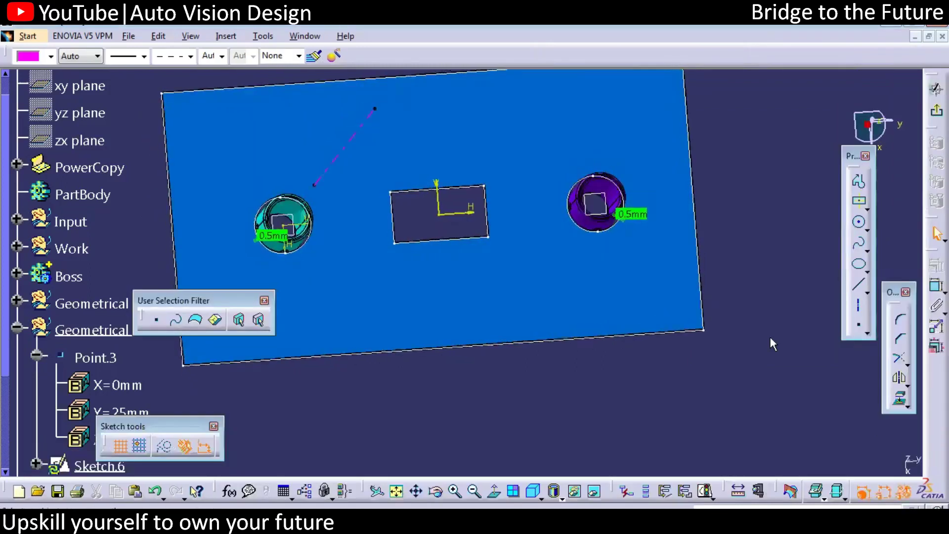
# - Sketch a horizontal line about 9.9 mm long through the sketch origin inside the opening
pyautogui.press('l')
pyautogui.click(418, 215)
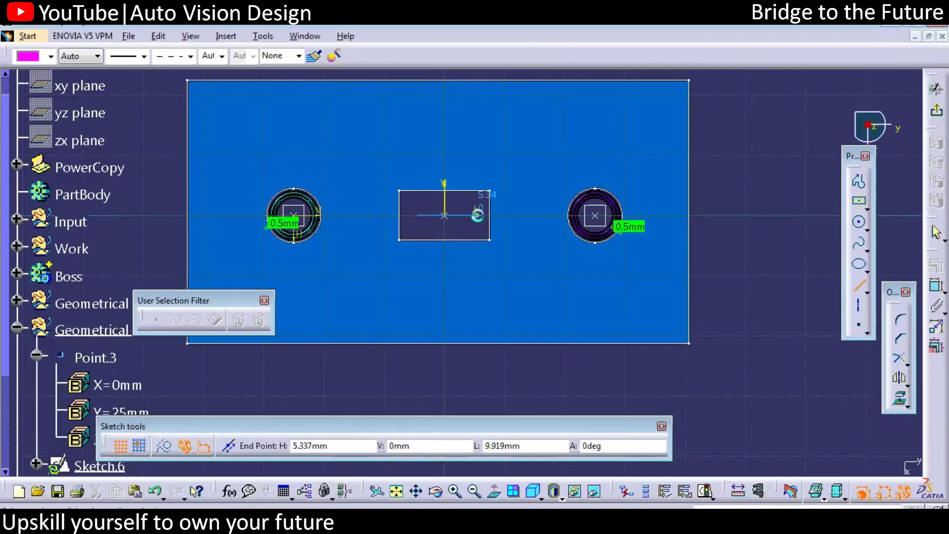
pyautogui.click(477, 215)
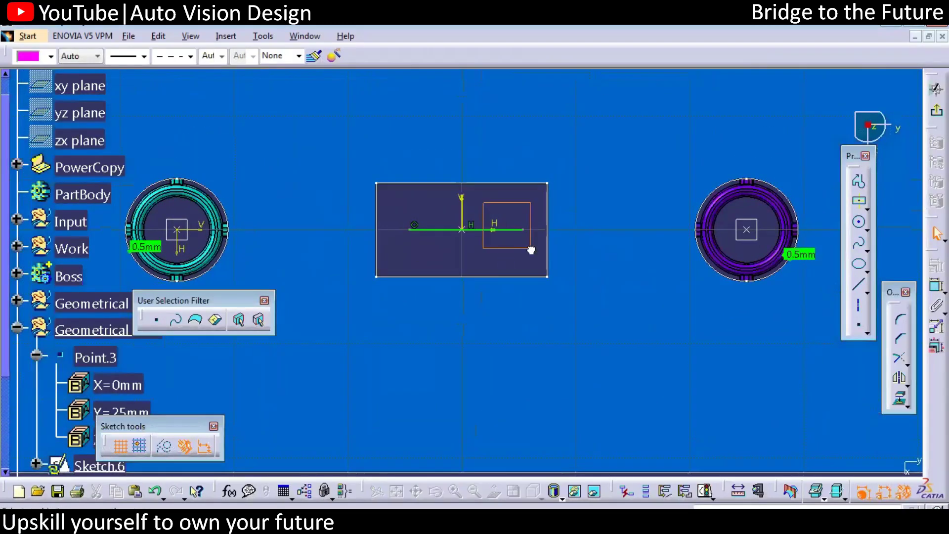
# - Constrain the two endpoints of the horizontal line to be symmetric about the sketch's vertical axis
pyautogui.moveTo(530, 250); pyautogui.dragTo(530, 250)
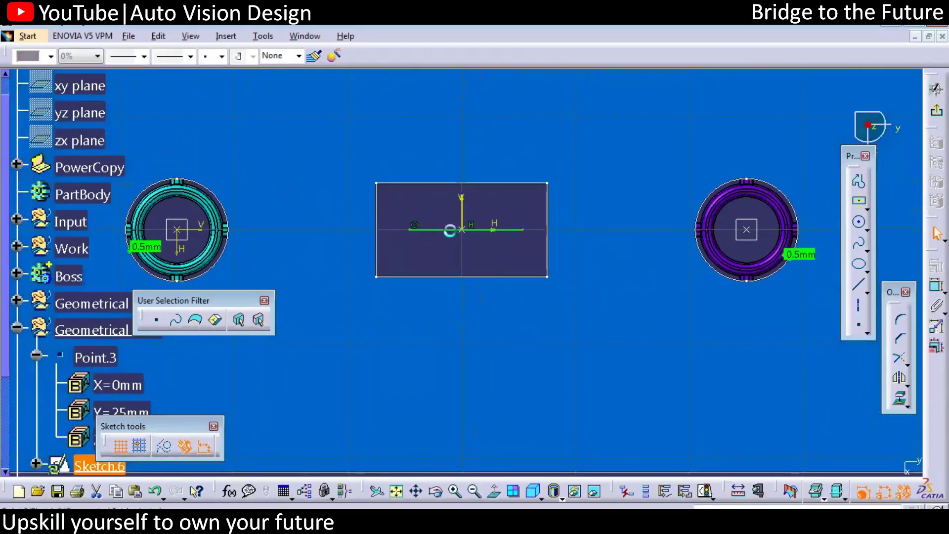
pyautogui.click(465, 203)
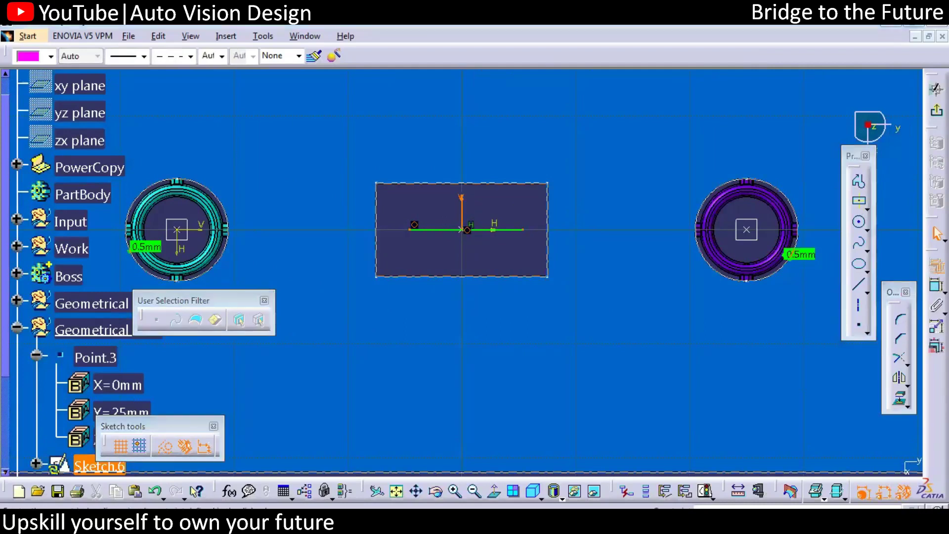
pyautogui.click(936, 286)
pyautogui.click(791, 403)
pyautogui.click(839, 455)
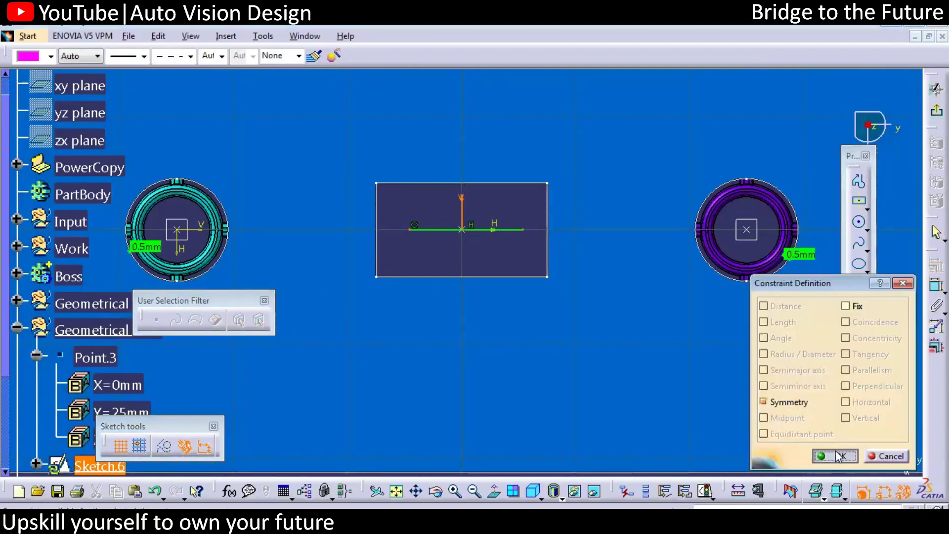
# - Sketch two vertical lines about 3 mm long from the horizontal line, one upward left of the origin and one downward right of it
pyautogui.moveTo(472, 269); pyautogui.dragTo(589, 262, button='middle')
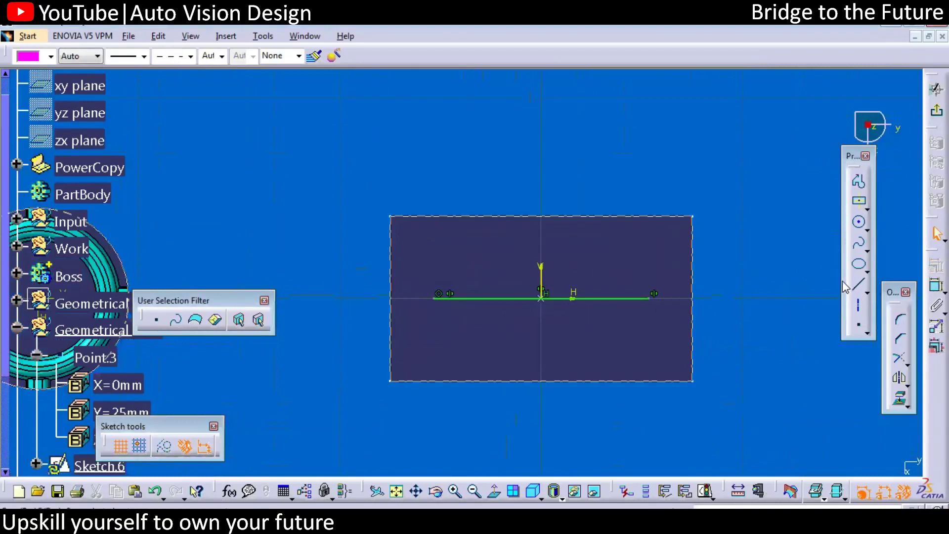
pyautogui.click(475, 239)
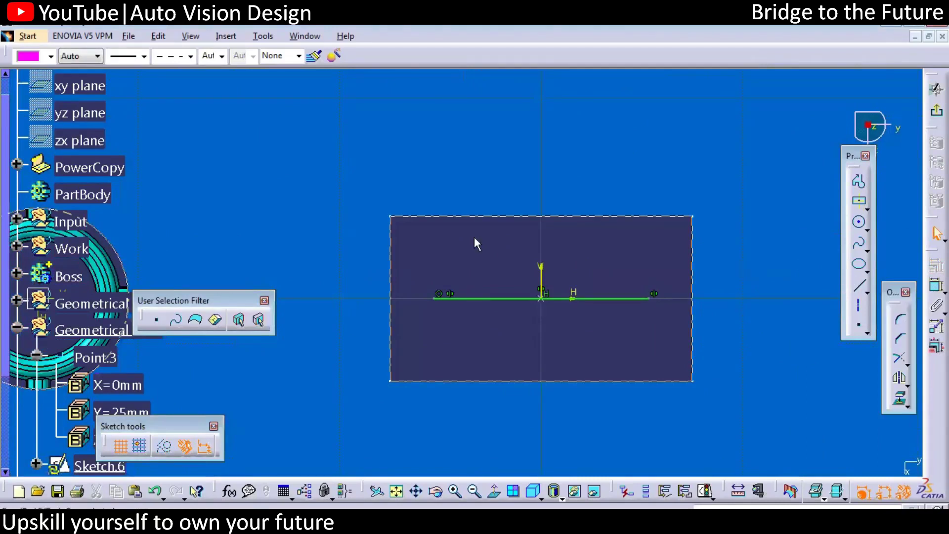
pyautogui.click(475, 298)
pyautogui.click(859, 286)
pyautogui.click(624, 299)
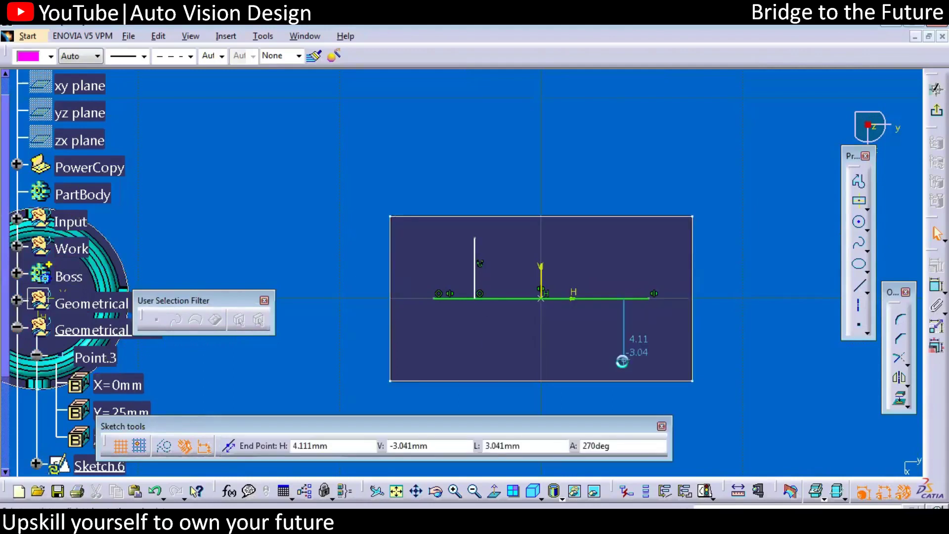
pyautogui.click(622, 361)
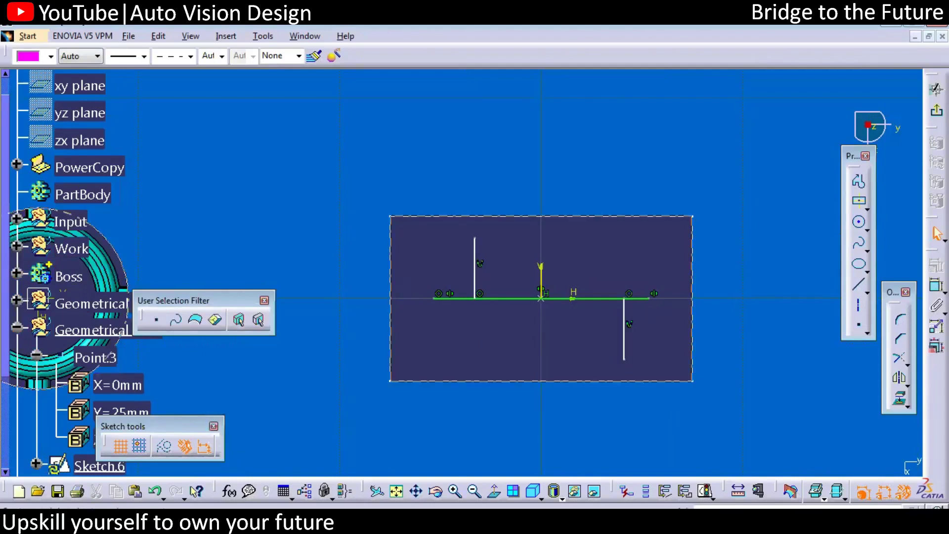
# - Dimension the lengths of the lower and upper vertical lines and set both to 4 mm
pyautogui.click(625, 345)
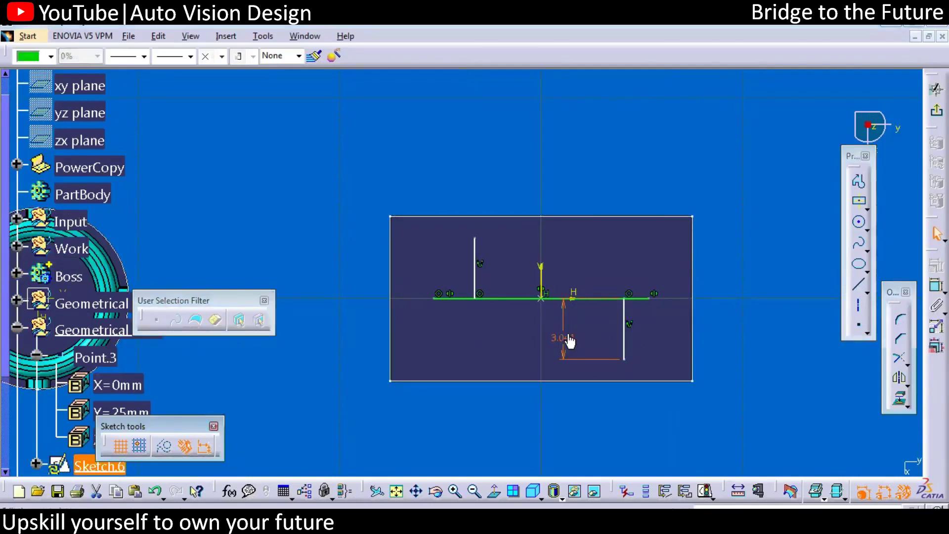
pyautogui.doubleClick(569, 337)
pyautogui.press('Return')
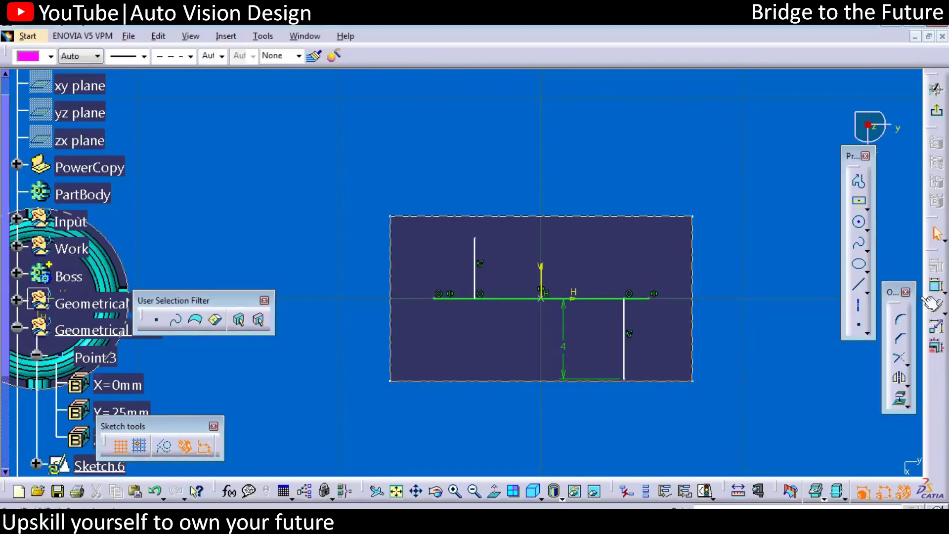
pyautogui.click(477, 270)
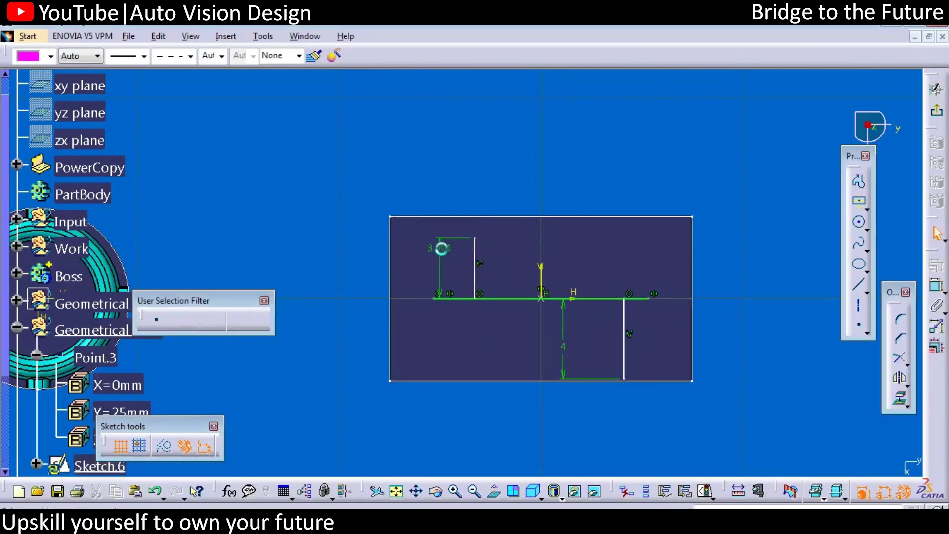
pyautogui.doubleClick(445, 255)
pyautogui.write('4mm')
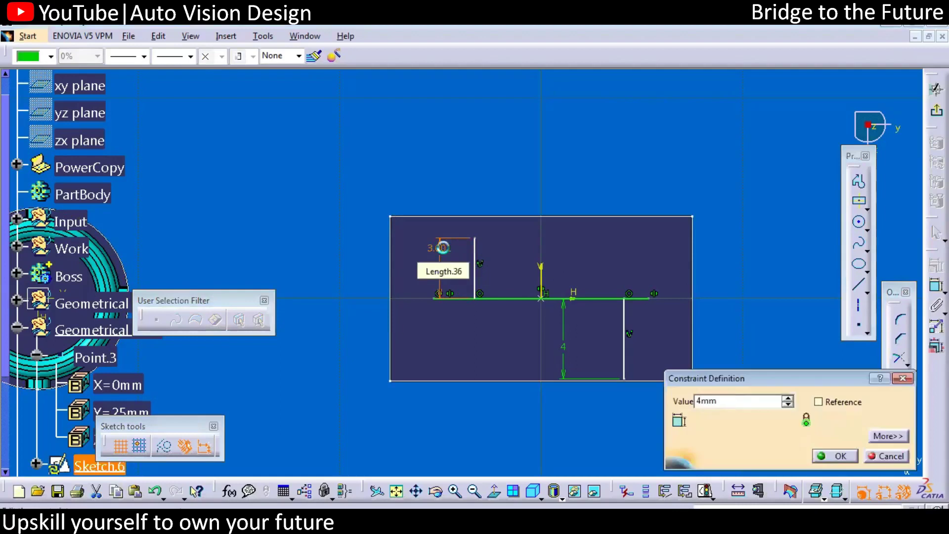
pyautogui.press('Return')
pyautogui.click(616, 262)
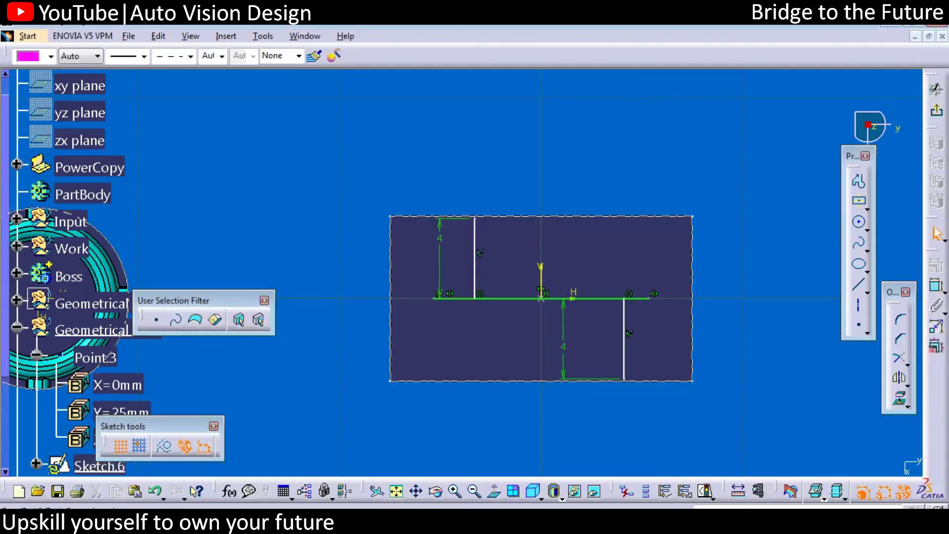
# - Dimension the distance from the horizontal line's right endpoint to the lower vertical line and set it to 1.5 mm
pyautogui.click(649, 298)
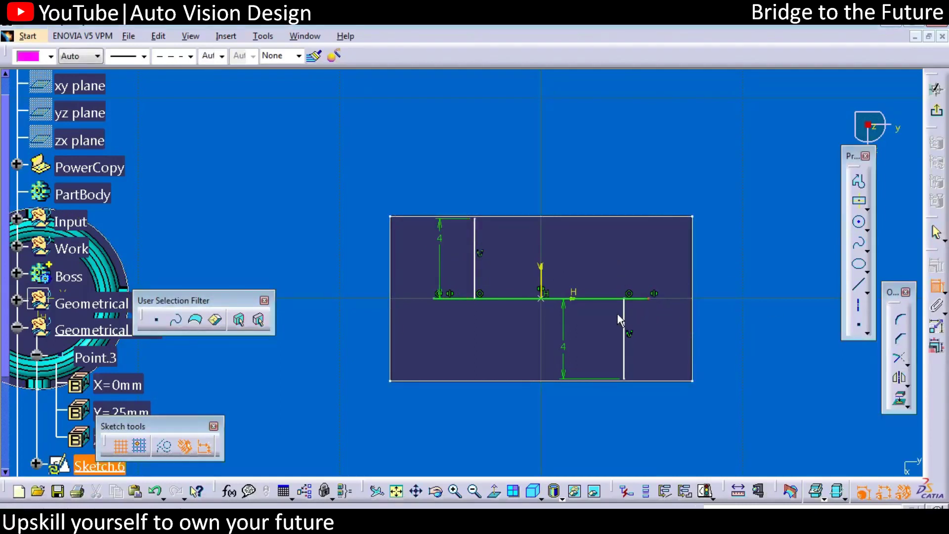
pyautogui.click(626, 320)
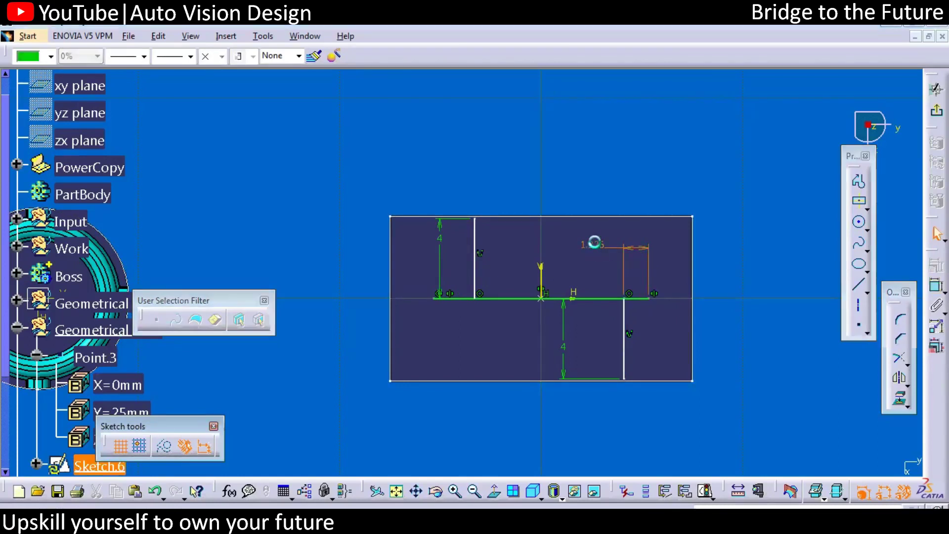
pyautogui.doubleClick(593, 244)
pyautogui.write('1.')
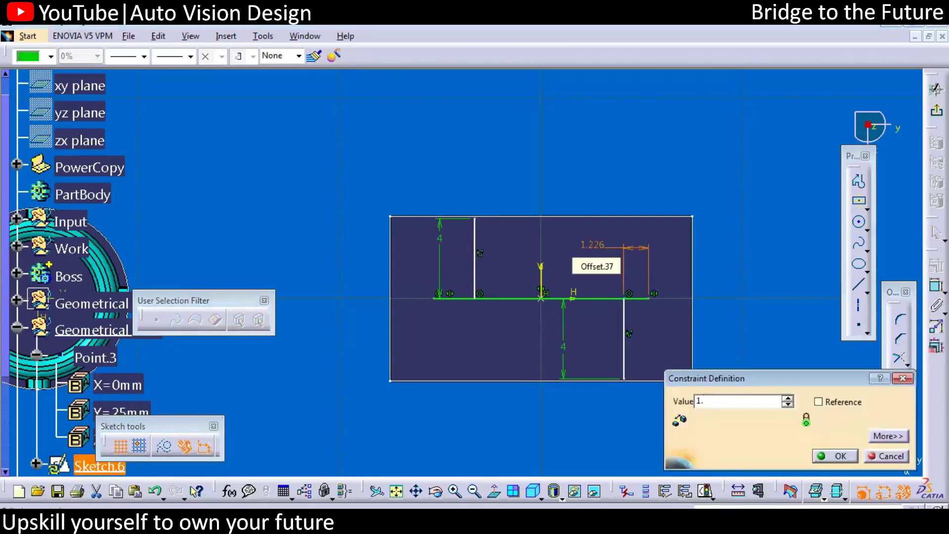
pyautogui.write('5')
pyautogui.press('Return')
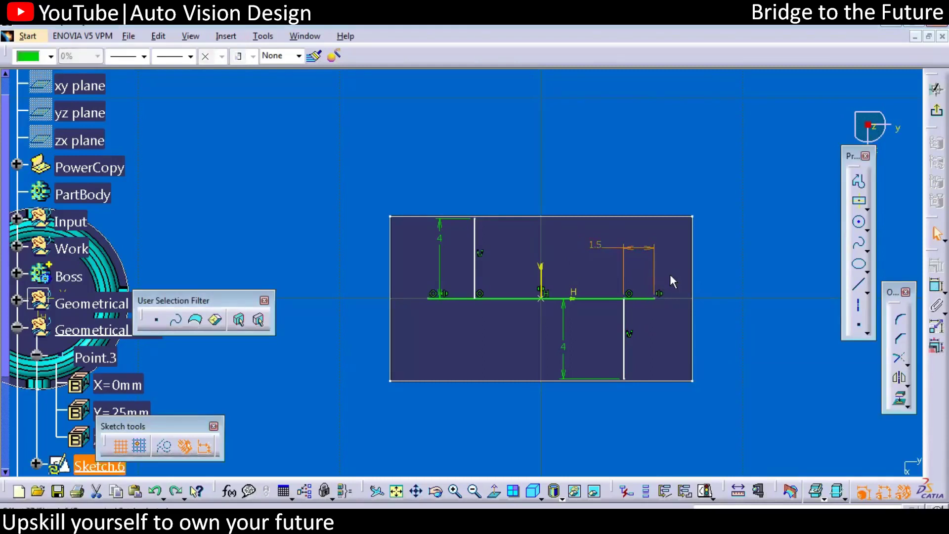
# - Dimension the horizontal line's length and set it to 10 mm
pyautogui.click(936, 286)
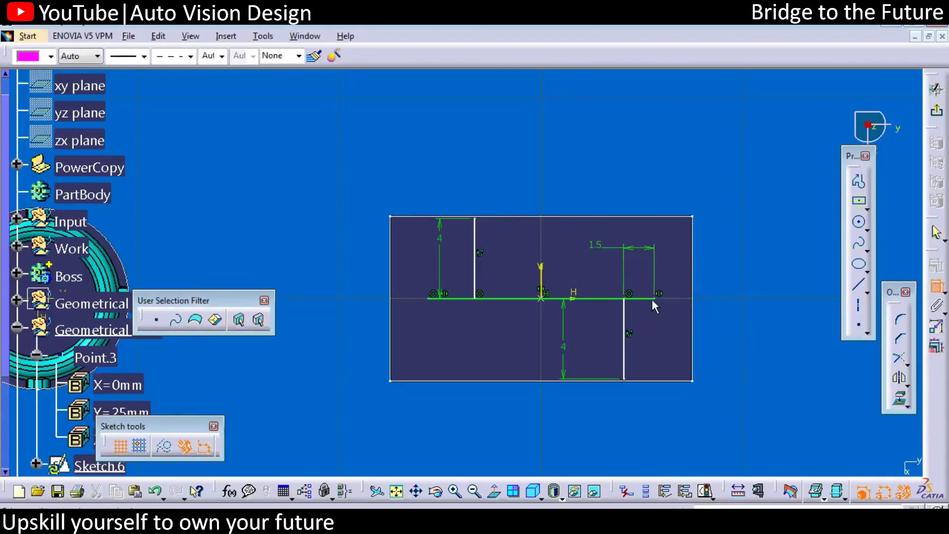
pyautogui.click(648, 298)
pyautogui.click(465, 327)
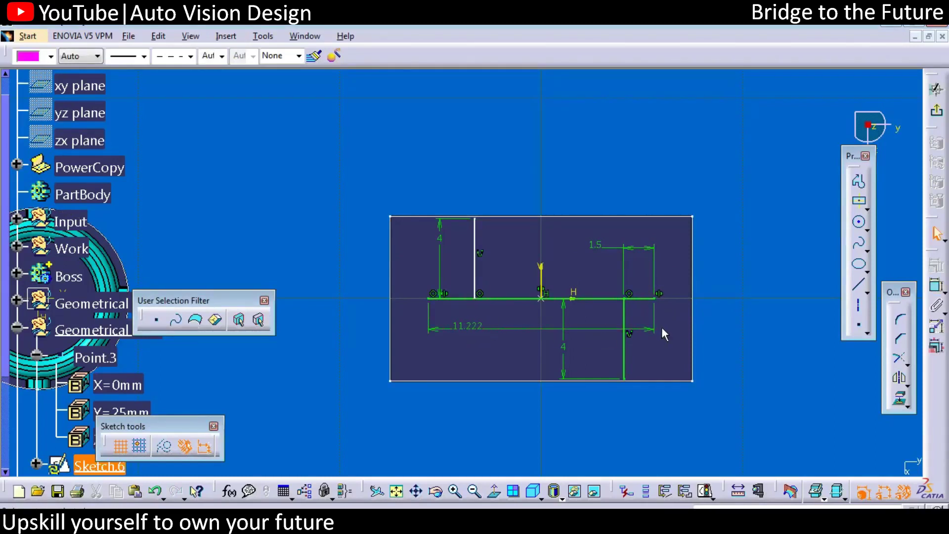
pyautogui.click(472, 328)
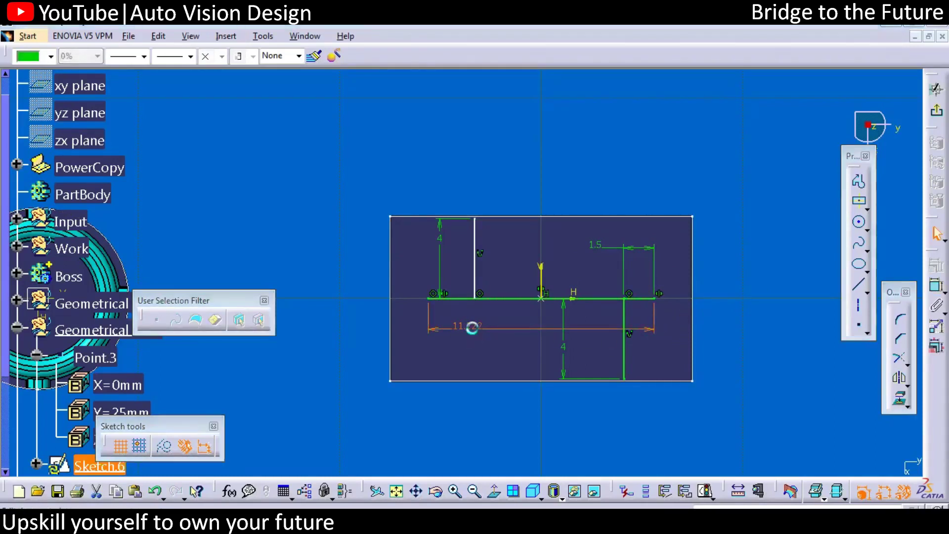
pyautogui.doubleClick(467, 327)
pyautogui.write('10mm')
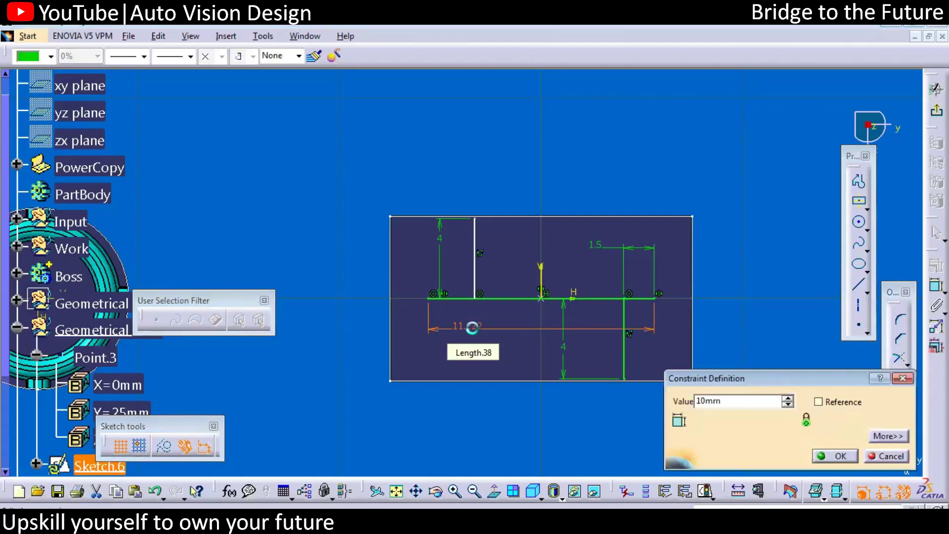
pyautogui.press('Return')
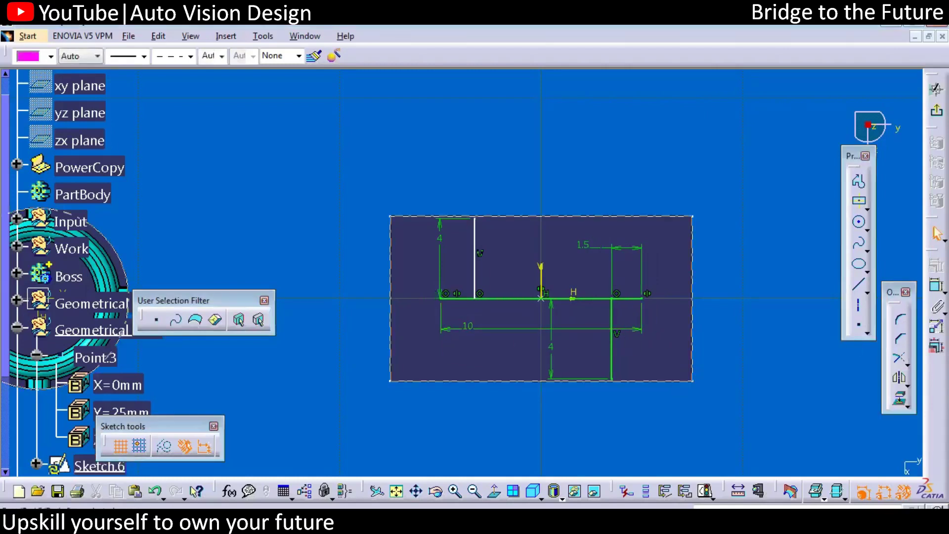
# - Dimension the distance from the horizontal line's left endpoint to the upper vertical line and set it to 1.5 mm
pyautogui.click(475, 282)
pyautogui.click(438, 299)
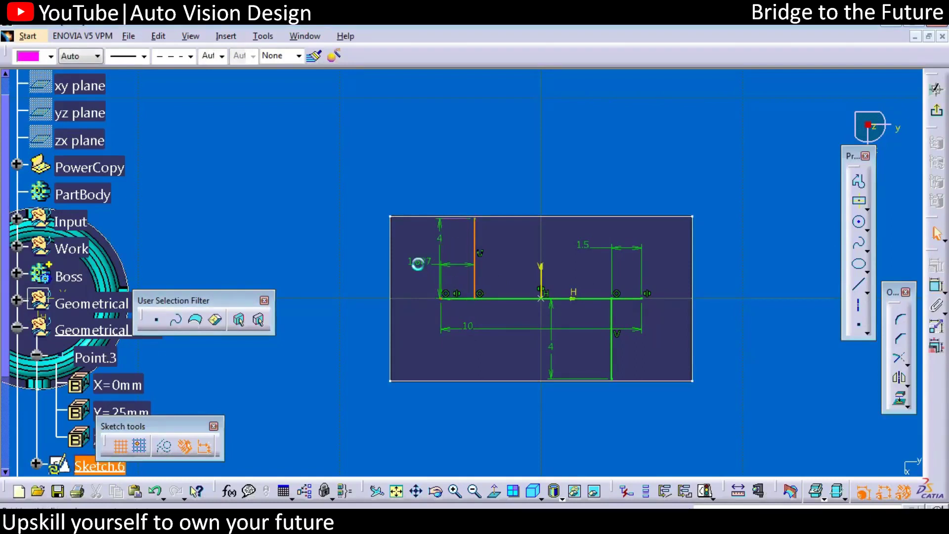
pyautogui.click(418, 262)
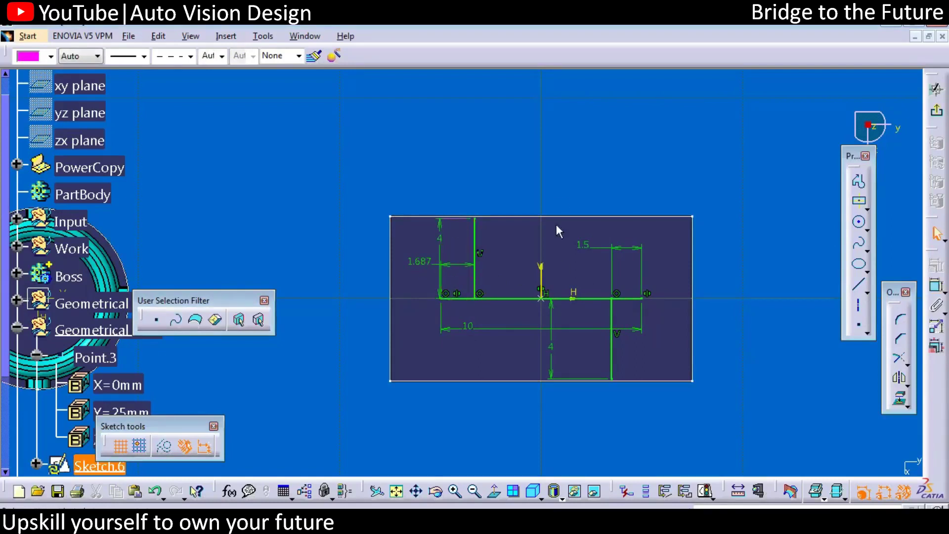
pyautogui.click(419, 265)
pyautogui.doubleClick(420, 267)
pyautogui.write('1.5')
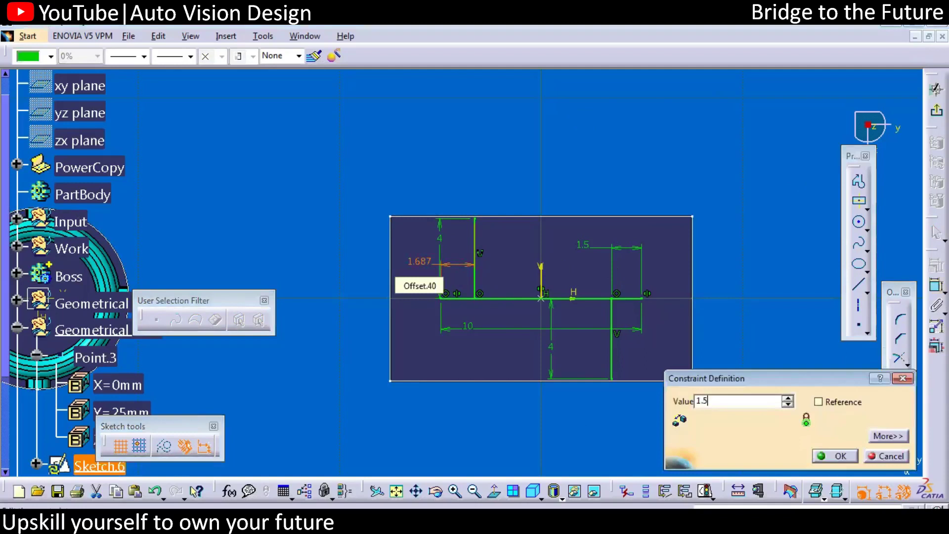
pyautogui.press('Return')
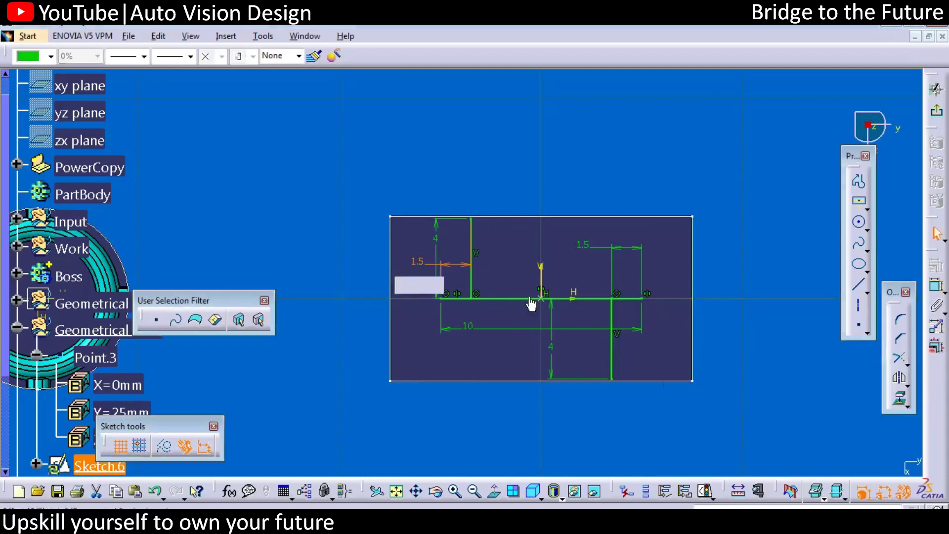
pyautogui.click(499, 270)
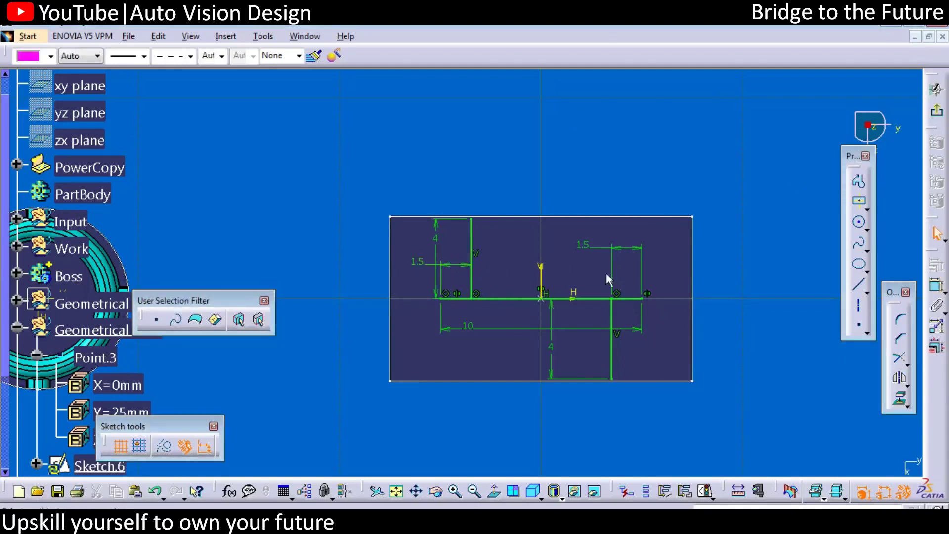
# - Add a reference dimension for the distance between the two vertical lines
pyautogui.click(612, 313)
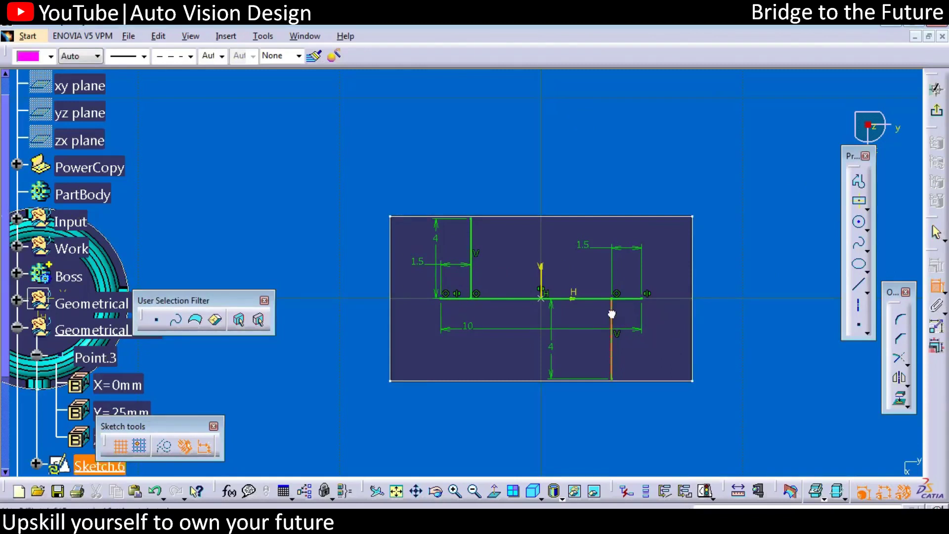
pyautogui.click(472, 272)
pyautogui.rightClick(509, 248)
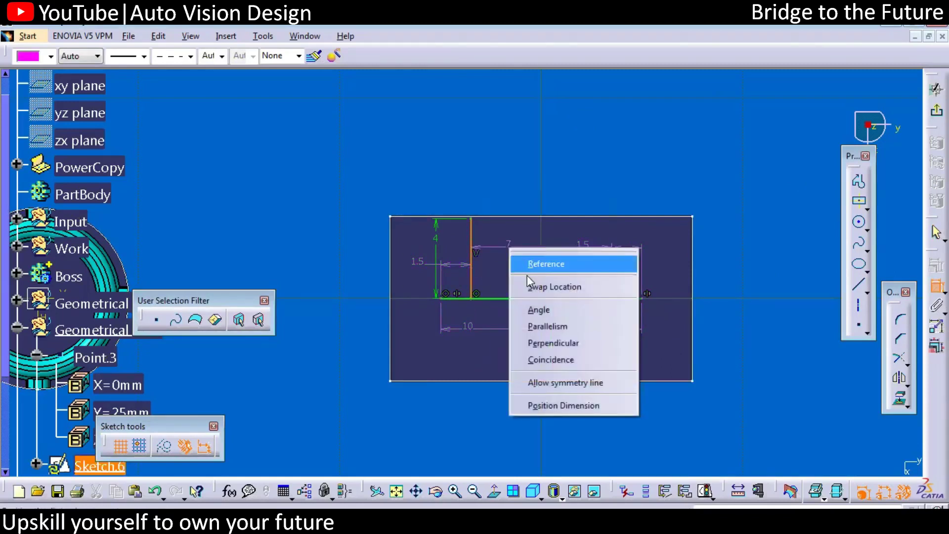
pyautogui.click(539, 264)
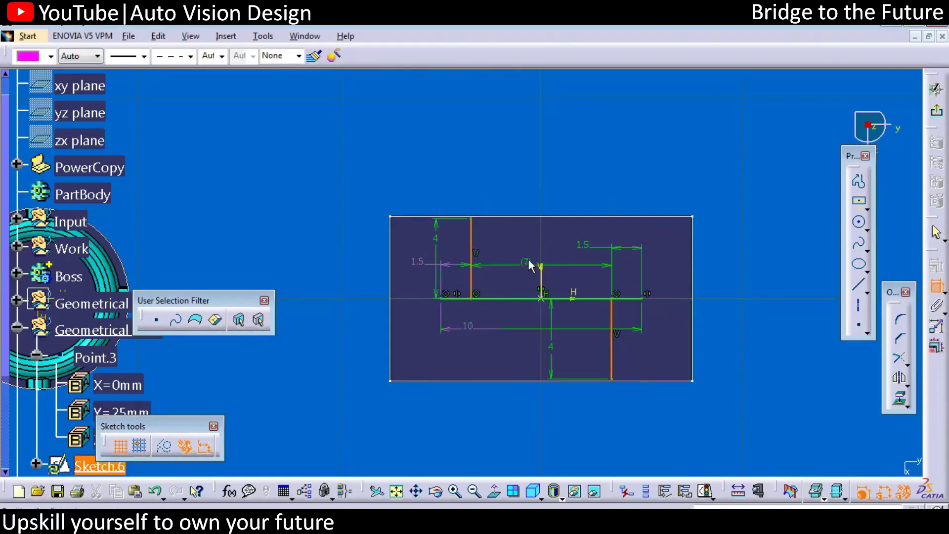
# - Set both vertical lines' offsets from the ends of the horizontal line to 2 mm
pyautogui.click(585, 249)
pyautogui.doubleClick(582, 246)
pyautogui.write('2mm')
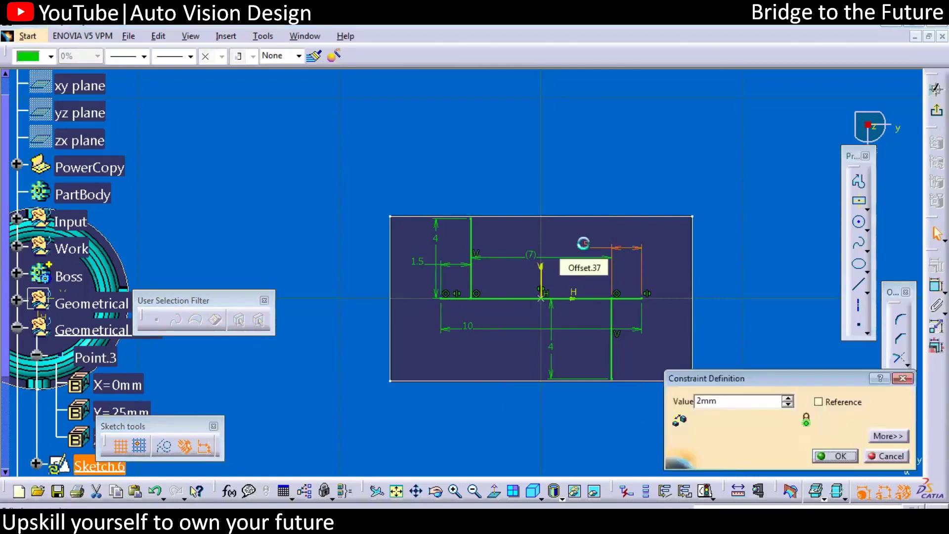
pyautogui.press('Return')
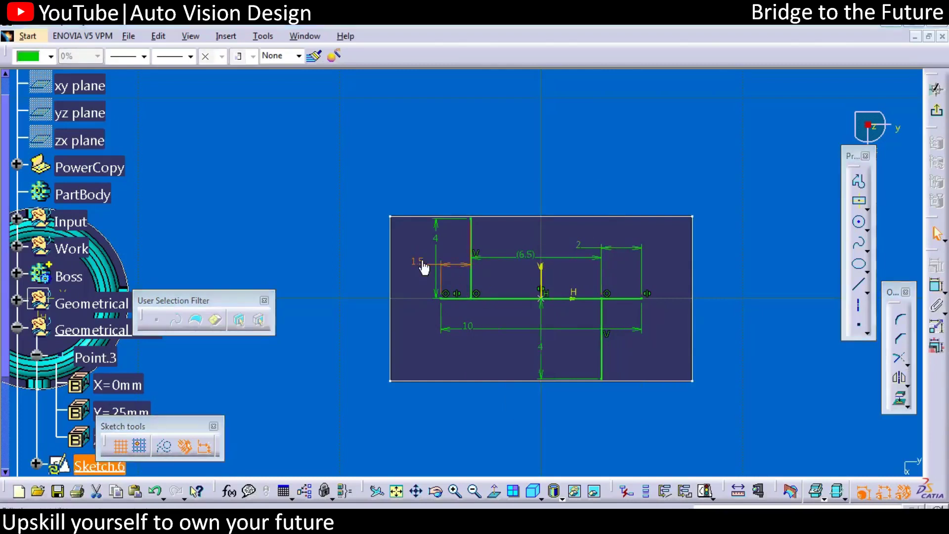
pyautogui.doubleClick(420, 262)
pyautogui.press('Return')
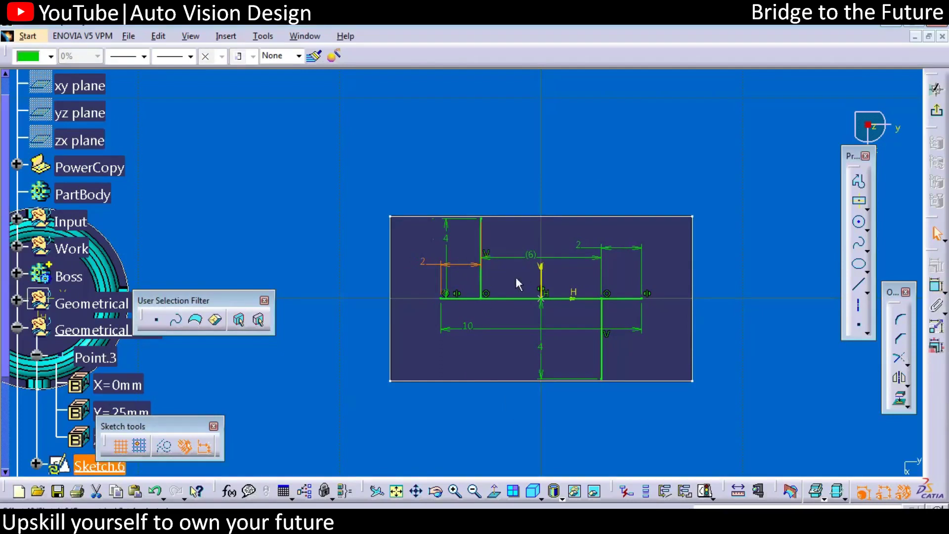
pyautogui.click(506, 270)
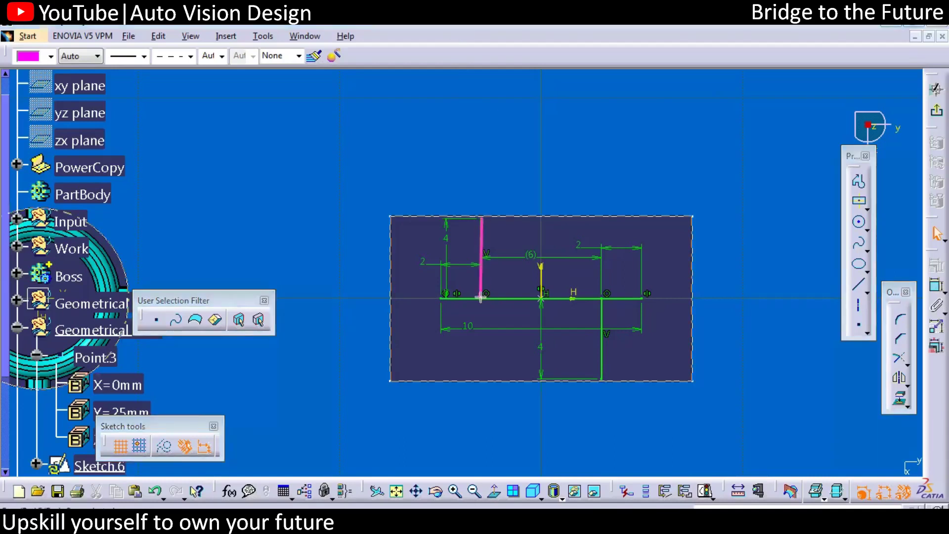
pyautogui.click(482, 295)
pyautogui.keyDown('ctrl'); pyautogui.click(600, 295); pyautogui.keyUp('ctrl')
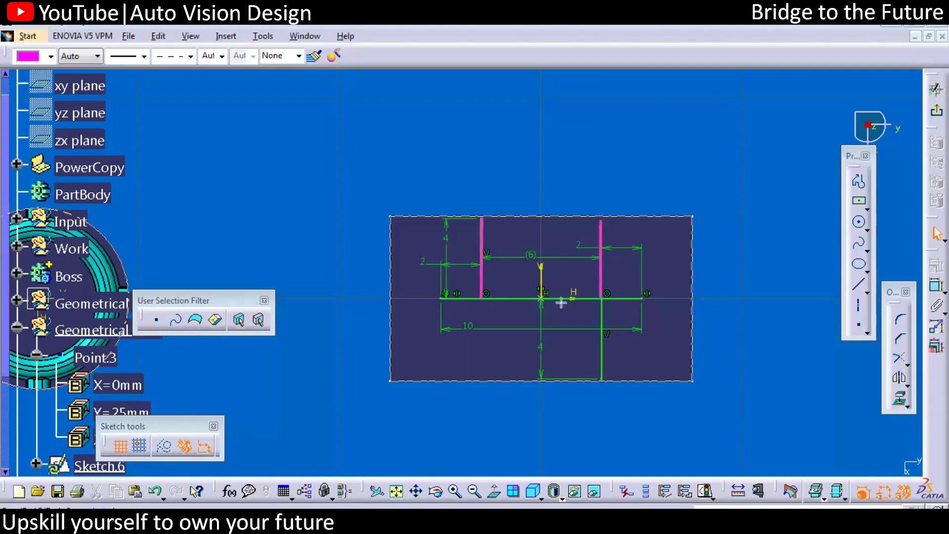
pyautogui.moveTo(543, 373); pyautogui.dragTo(540, 379)
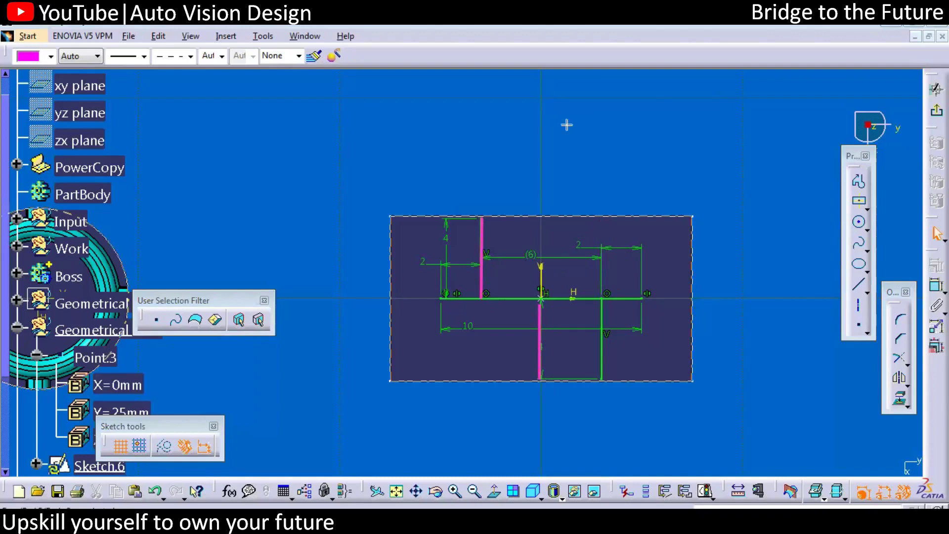
pyautogui.moveTo(488, 218); pyautogui.dragTo(487, 298)
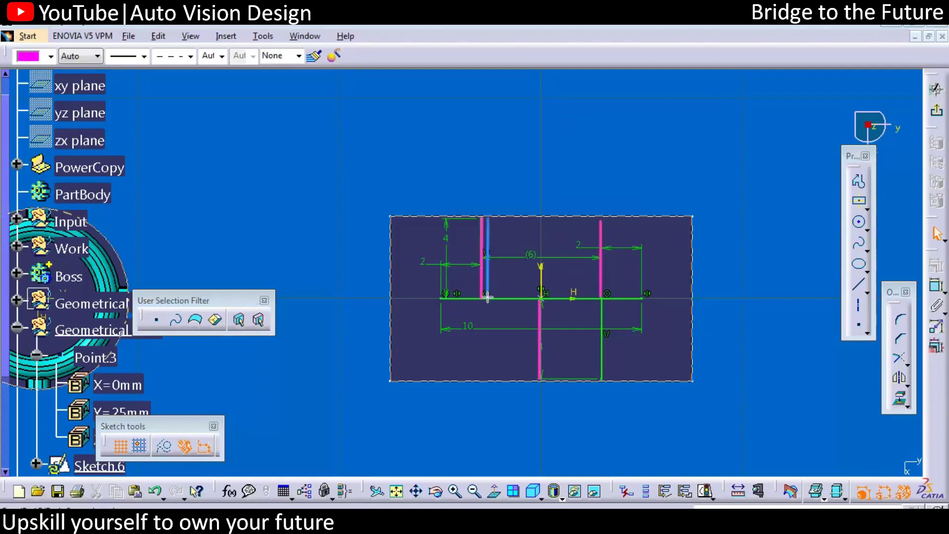
pyautogui.click(487, 297)
pyautogui.click(593, 299)
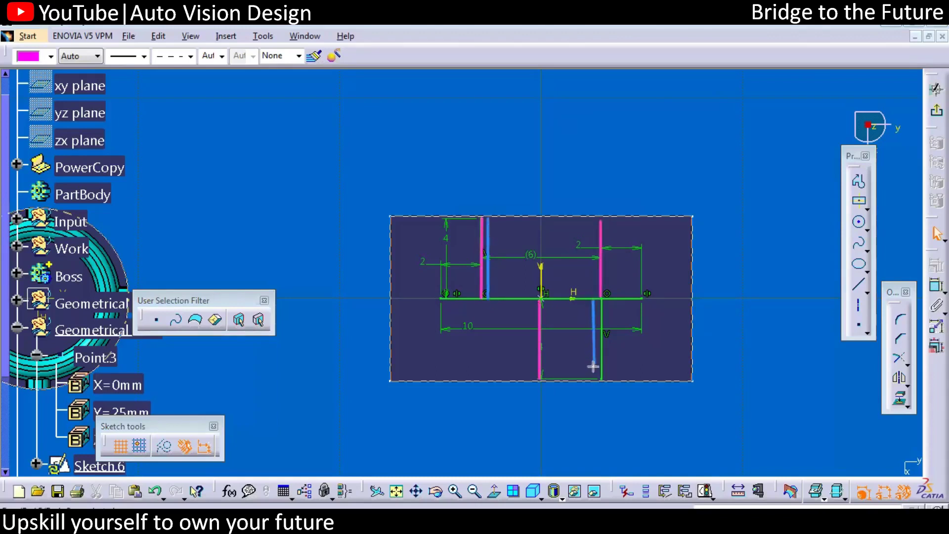
pyautogui.click(593, 379)
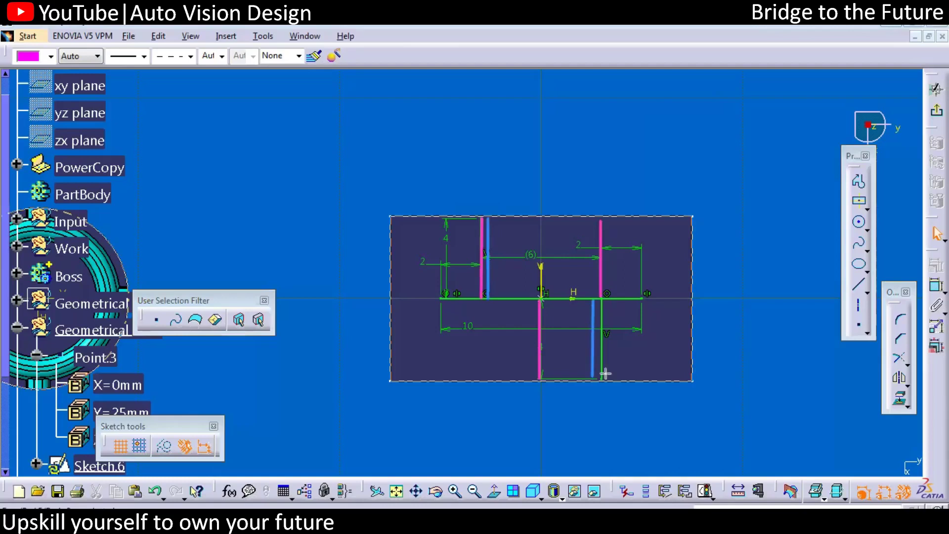
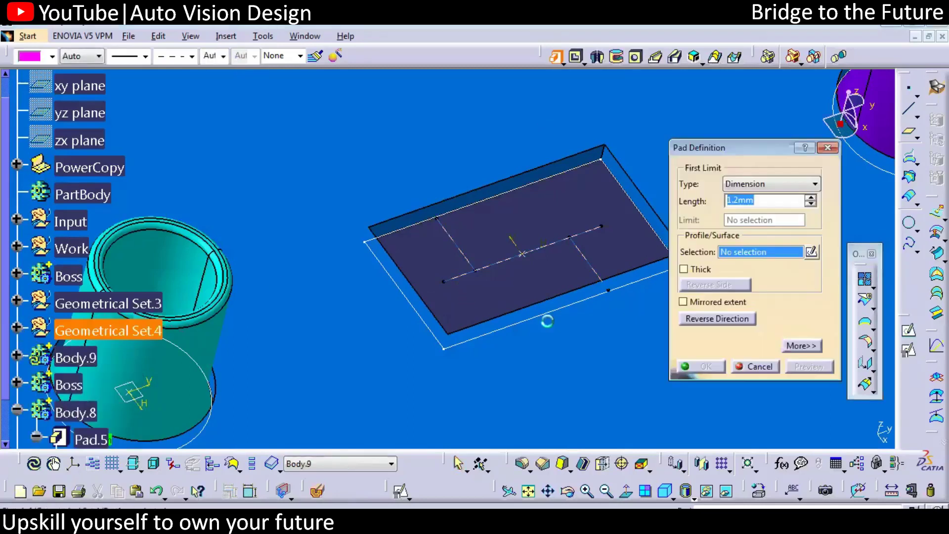
# - Pad the rib sketch as a thick profile with 10 mm length, mirrored extent, 1 mm thickness and neutral fiber
pyautogui.click(707, 269)
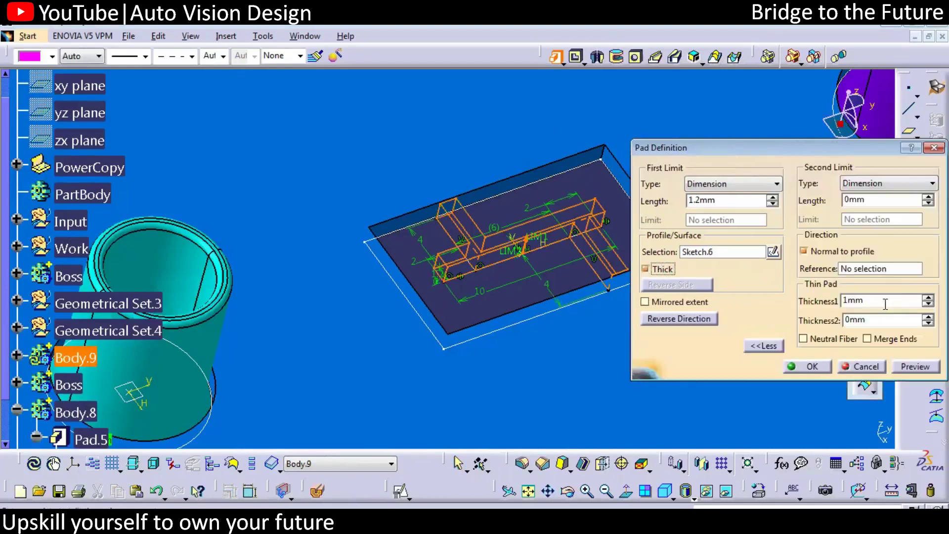
pyautogui.click(828, 342)
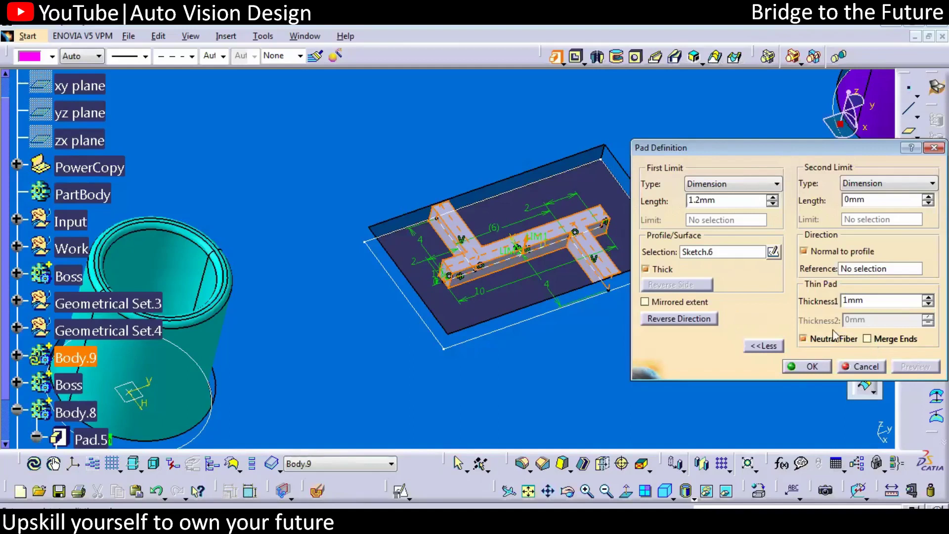
pyautogui.moveTo(487, 328); pyautogui.dragTo(322, 367, button='middle')
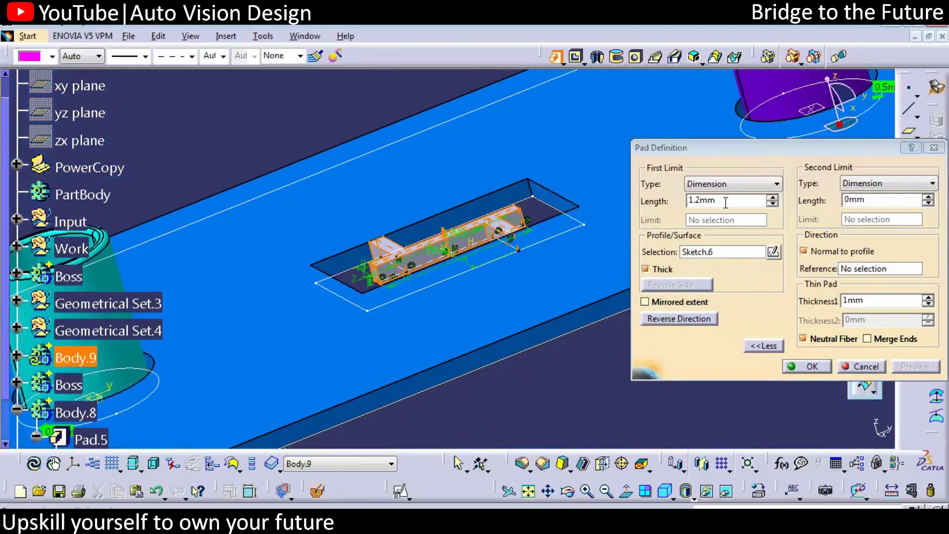
pyautogui.tripleClick(725, 201)
pyautogui.write('10')
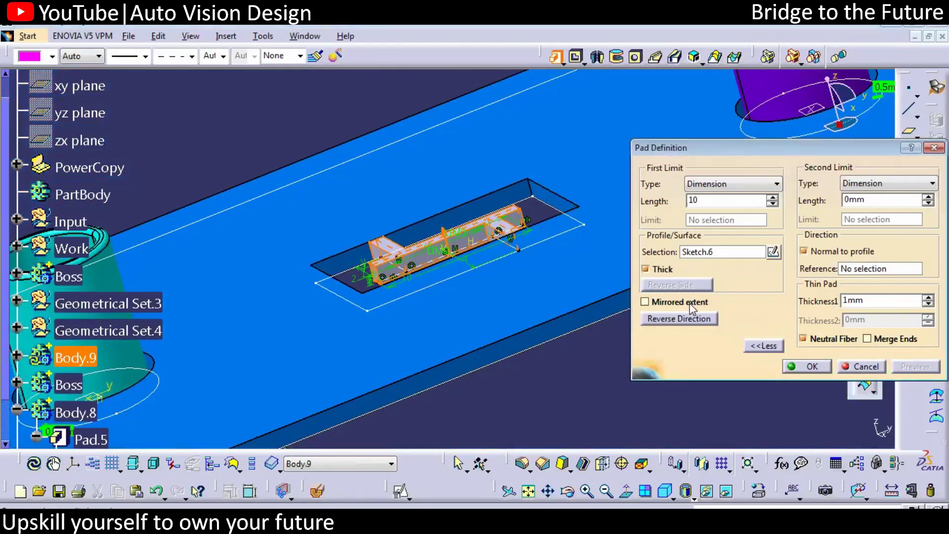
pyautogui.click(692, 307)
pyautogui.click(813, 367)
pyautogui.moveTo(466, 305); pyautogui.dragTo(406, 311, button='middle')
pyautogui.click(496, 276)
pyautogui.moveTo(496, 276); pyautogui.dragTo(445, 203, button='middle')
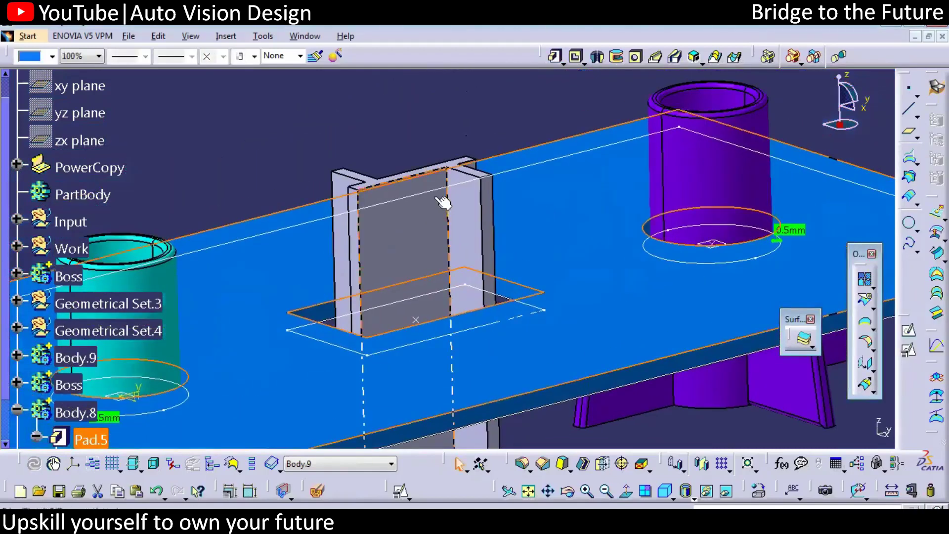
pyautogui.keyDown('ctrl'); pyautogui.click(366, 181); pyautogui.keyUp('ctrl')
pyautogui.moveTo(638, 390); pyautogui.dragTo(678, 402, button='middle')
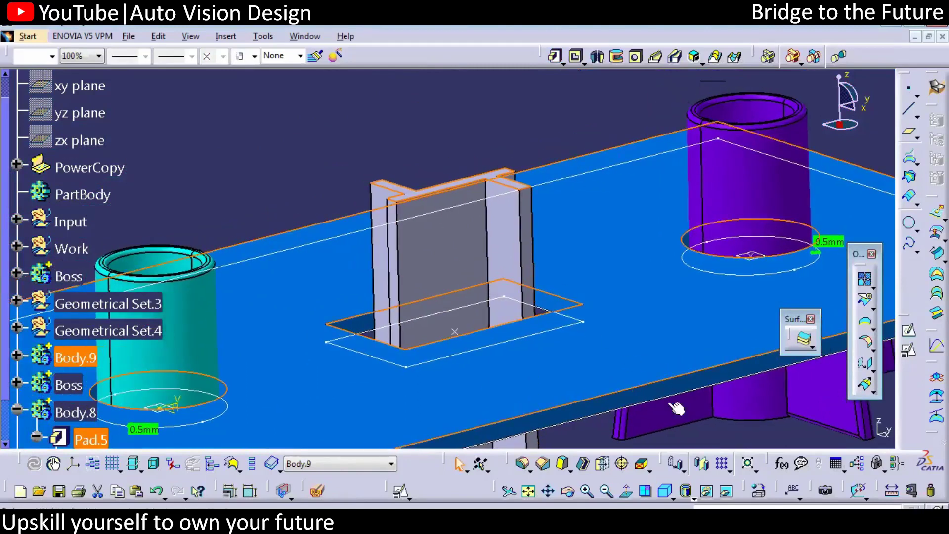
pyautogui.click(719, 436)
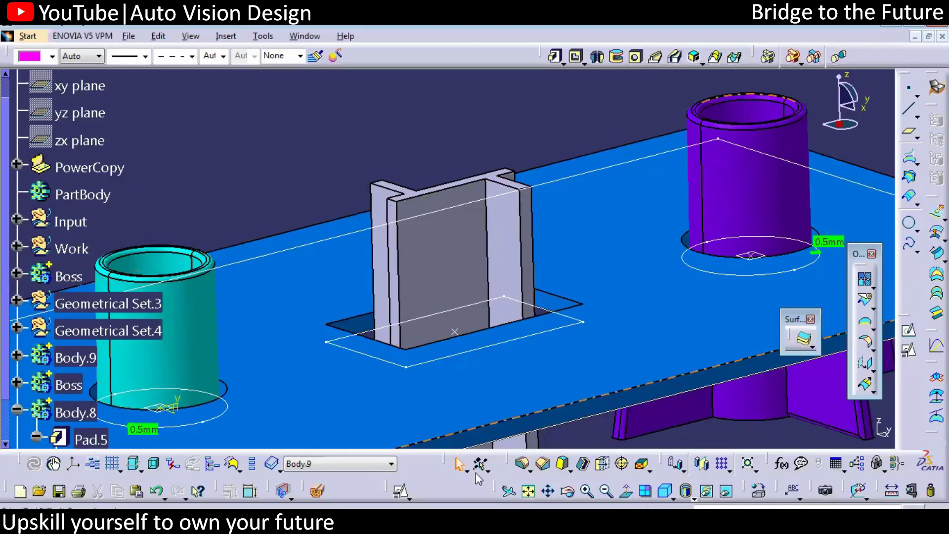
# - Preview a chamfer of 3 mm length and 20° angle on the top outer edge of the padded rib's front flange
pyautogui.click(543, 464)
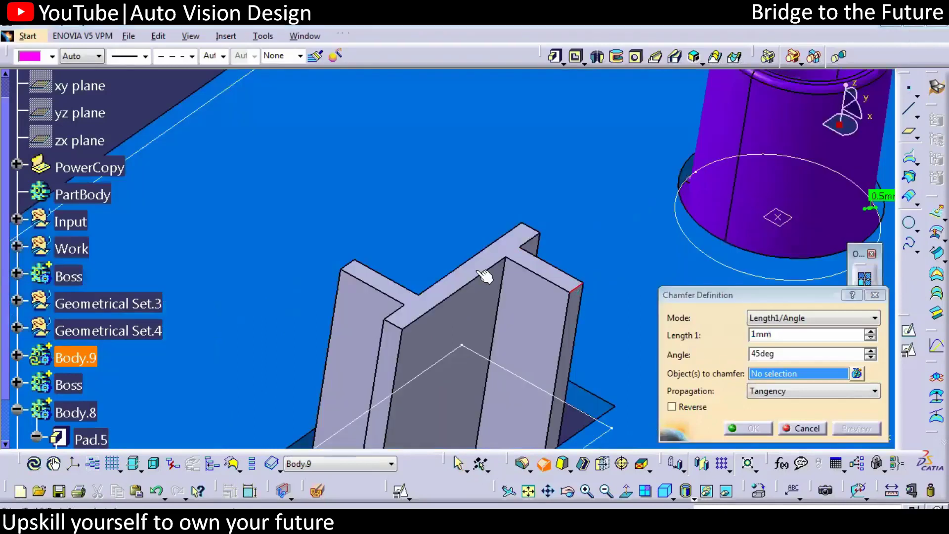
pyautogui.click(575, 292)
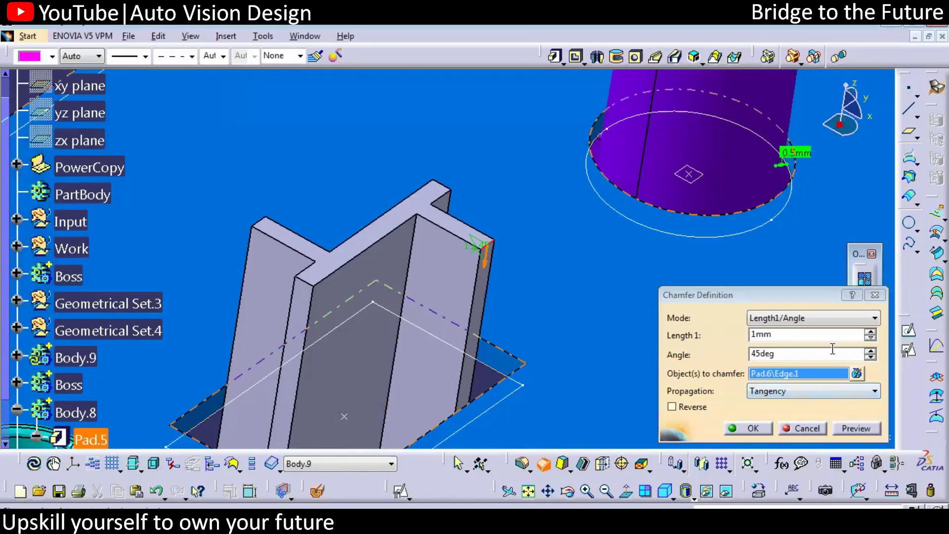
pyautogui.moveTo(812, 355); pyautogui.dragTo(753, 356)
pyautogui.write('20')
pyautogui.click(752, 335)
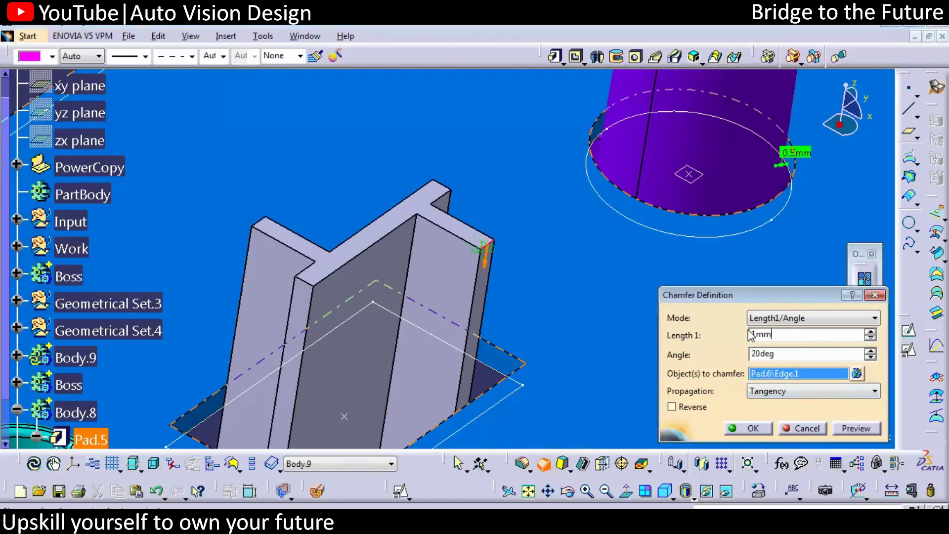
pyautogui.doubleClick(751, 337)
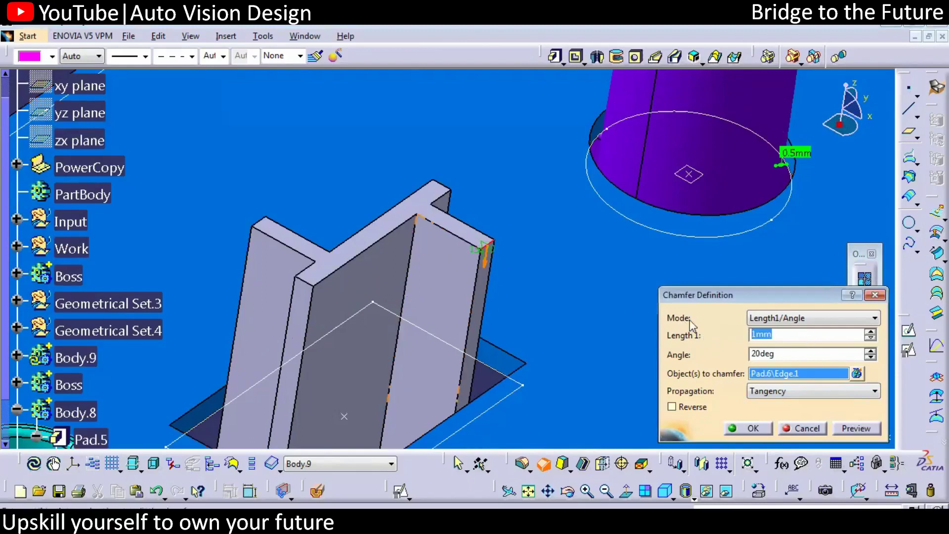
pyautogui.write('3mm')
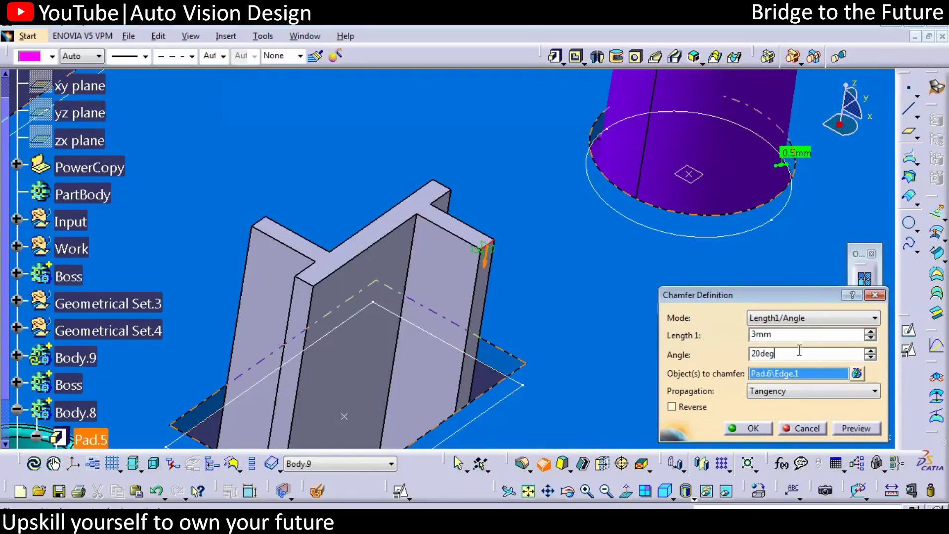
pyautogui.click(865, 426)
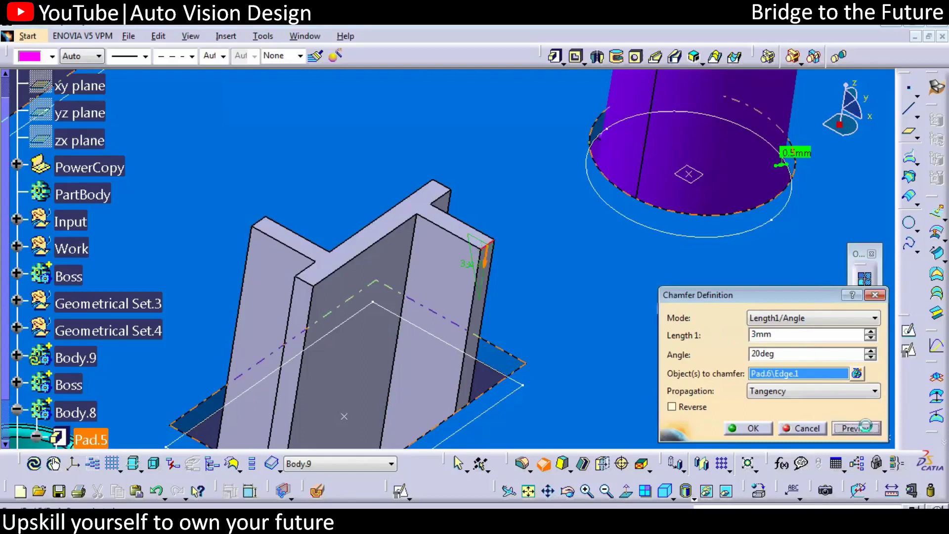
# - Set the front flange chamfer to 5 mm length at 20° and apply it
pyautogui.doubleClick(786, 338)
pyautogui.write('5')
pyautogui.press('Tab')
pyautogui.write('20deg')
pyautogui.click(864, 428)
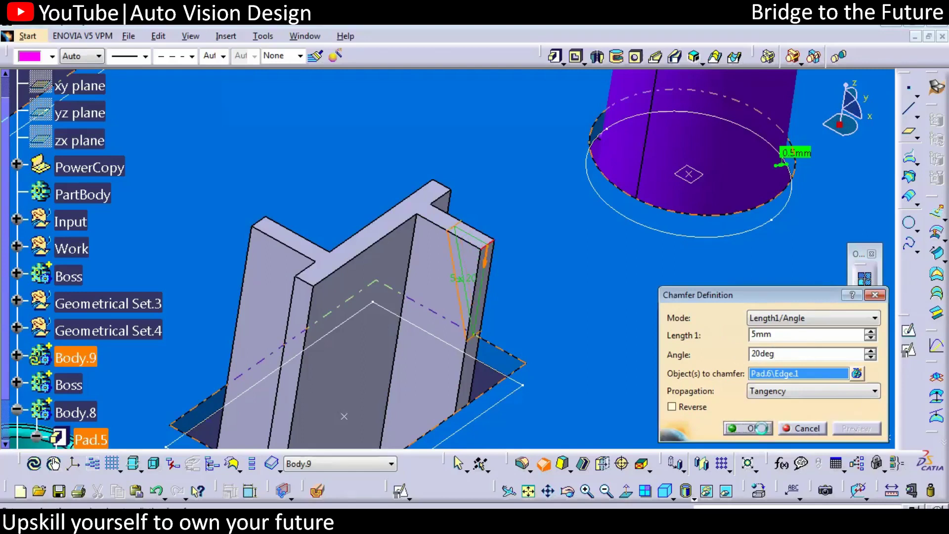
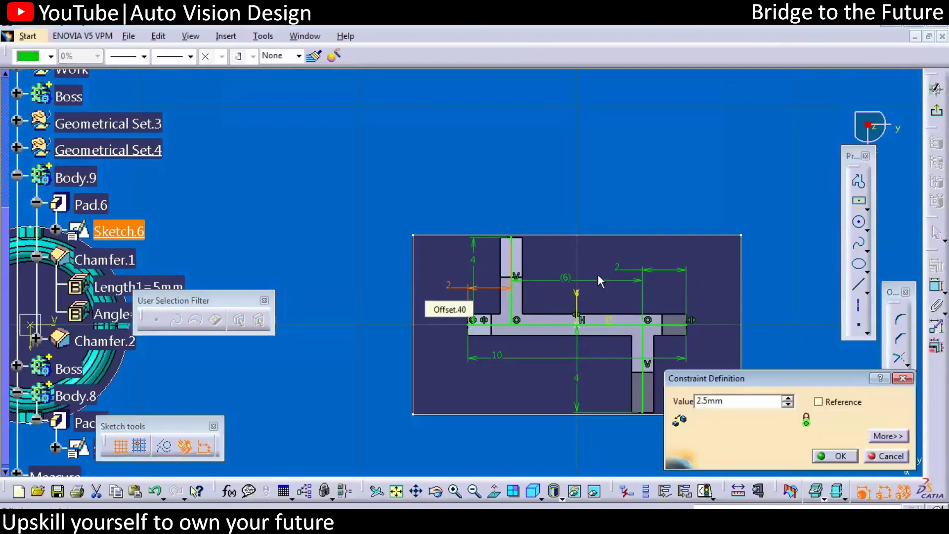
# - Set both vertical lines' offsets from the horizontal line's ends to 2.5 mm in the rib sketch
pyautogui.press('Return')
pyautogui.doubleClick(617, 268)
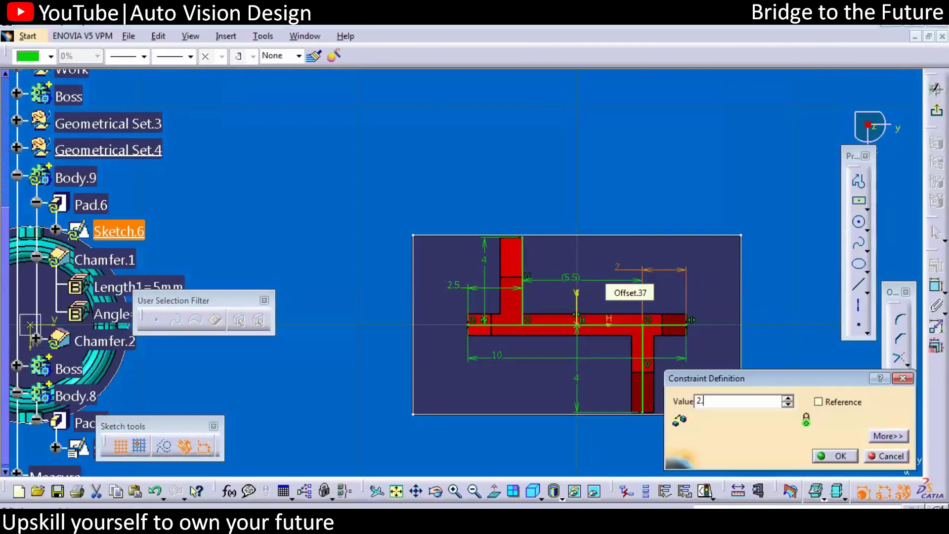
pyautogui.click(834, 455)
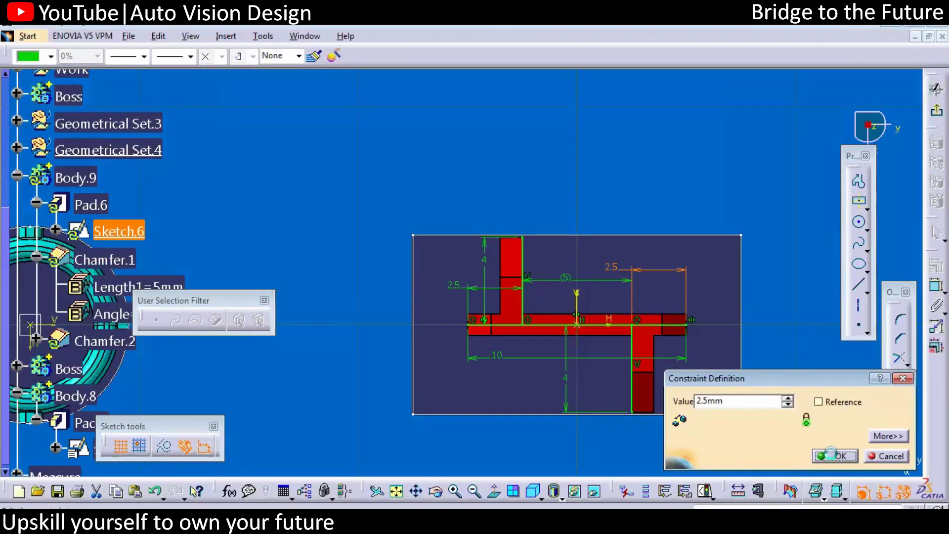
# - Leave the rib sketch and set the second chamfer to 4 mm length at 20°
pyautogui.click(699, 297)
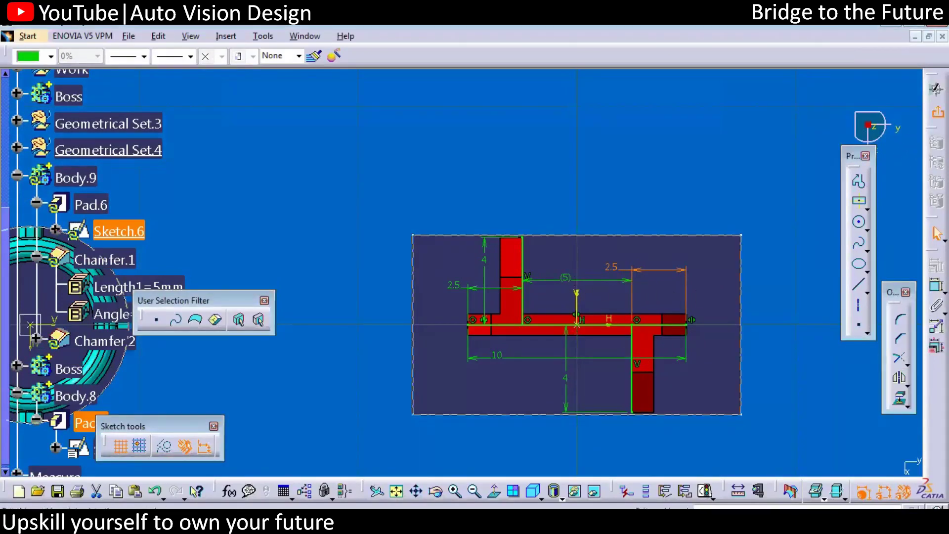
pyautogui.click(937, 112)
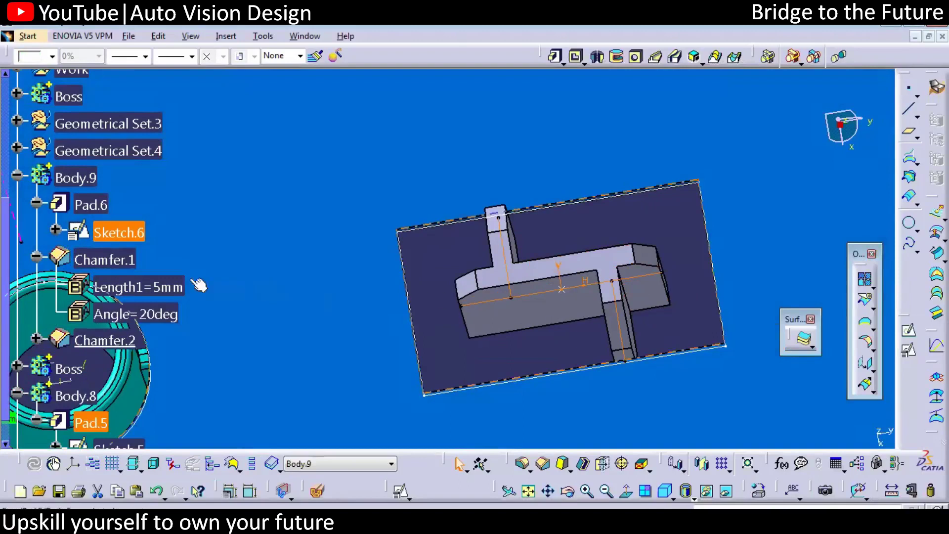
pyautogui.doubleClick(105, 340)
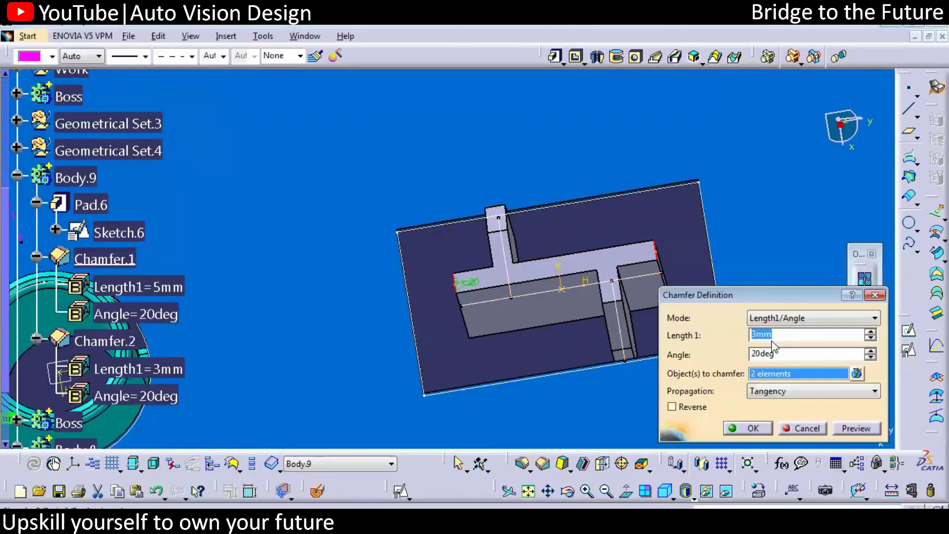
pyautogui.write('4')
pyautogui.click(855, 429)
pyautogui.click(747, 429)
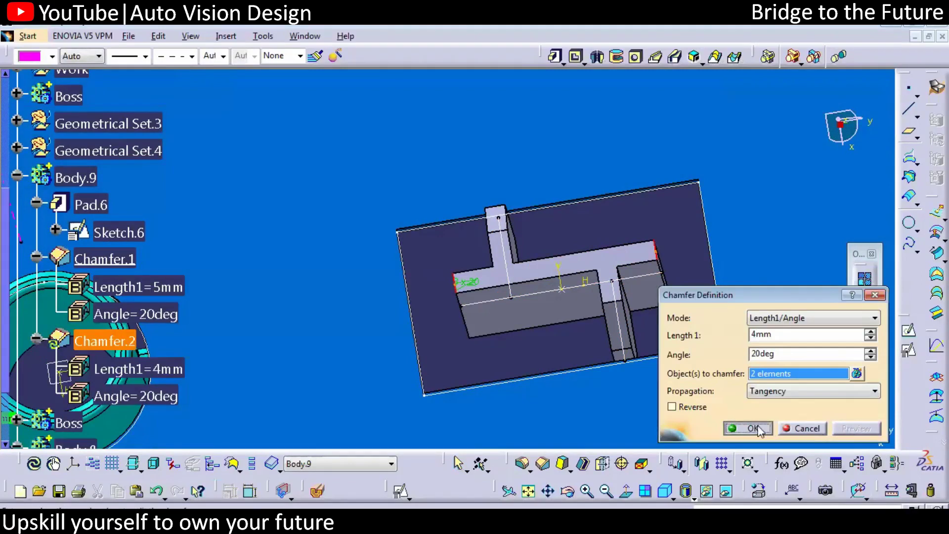
# - Hide the rib sketch
pyautogui.rightClick(638, 278)
pyautogui.click(672, 277)
pyautogui.moveTo(618, 297)
pyautogui.mouseDown(button='middle')
pyautogui.moveTo(572, 307)
pyautogui.moveTo(508, 303)
pyautogui.moveTo(492, 328)
pyautogui.mouseUp(button='middle')
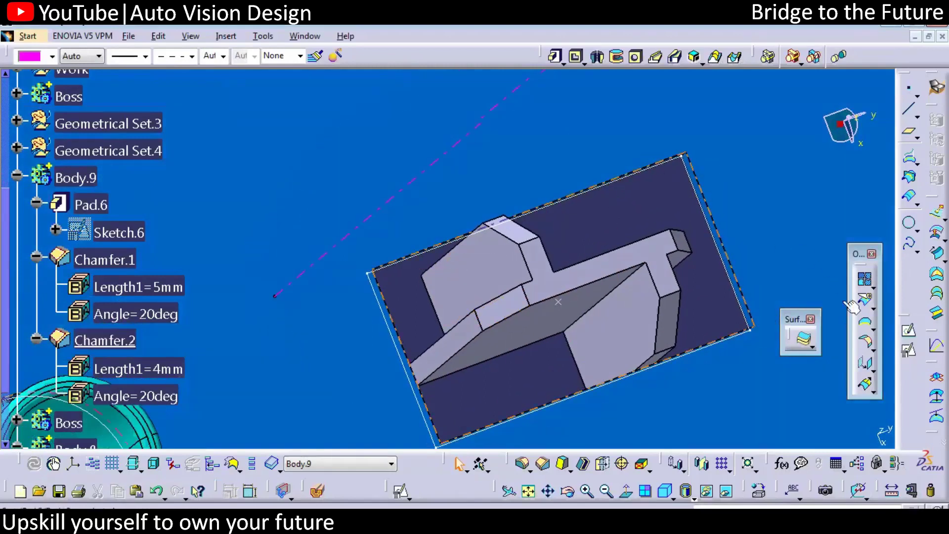
# - Start a draft on the rib body and select the large side faces of its web and flanges
pyautogui.click(562, 463)
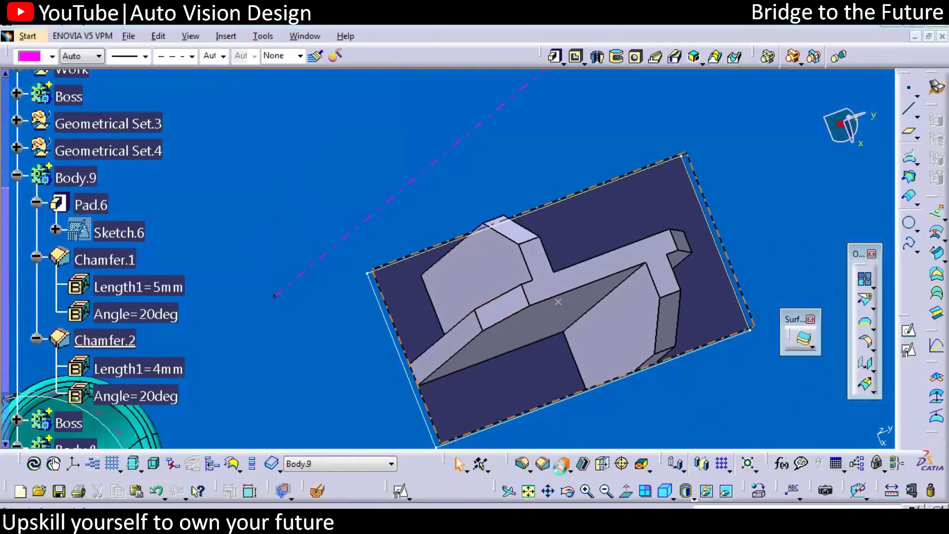
pyautogui.click(468, 350)
pyautogui.moveTo(469, 350); pyautogui.dragTo(518, 334, button='middle')
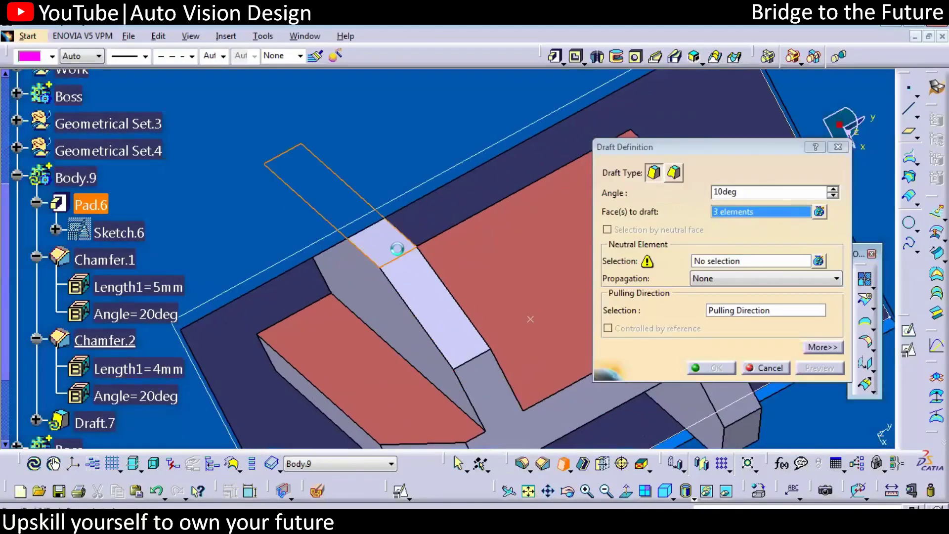
pyautogui.click(454, 341)
pyautogui.moveTo(453, 341); pyautogui.dragTo(401, 300, button='middle')
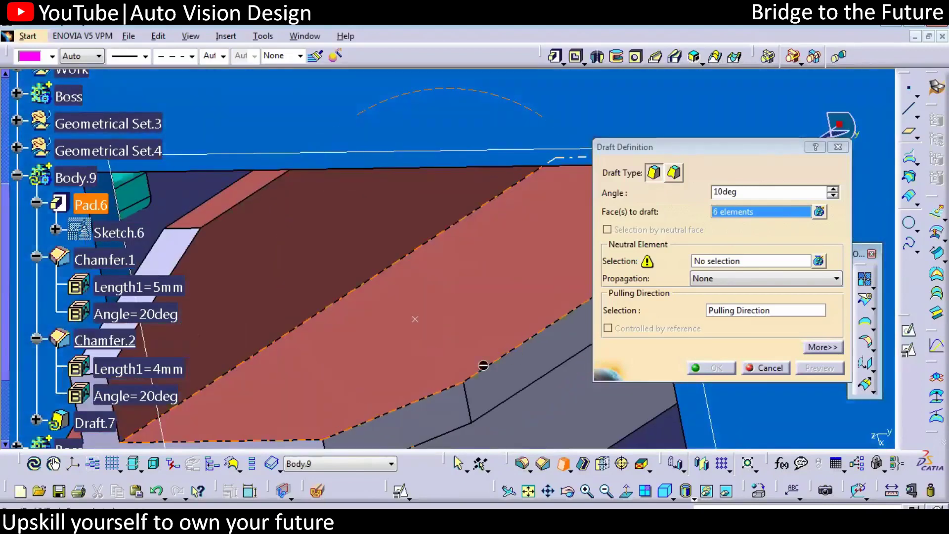
pyautogui.moveTo(483, 364); pyautogui.dragTo(462, 252, button='middle')
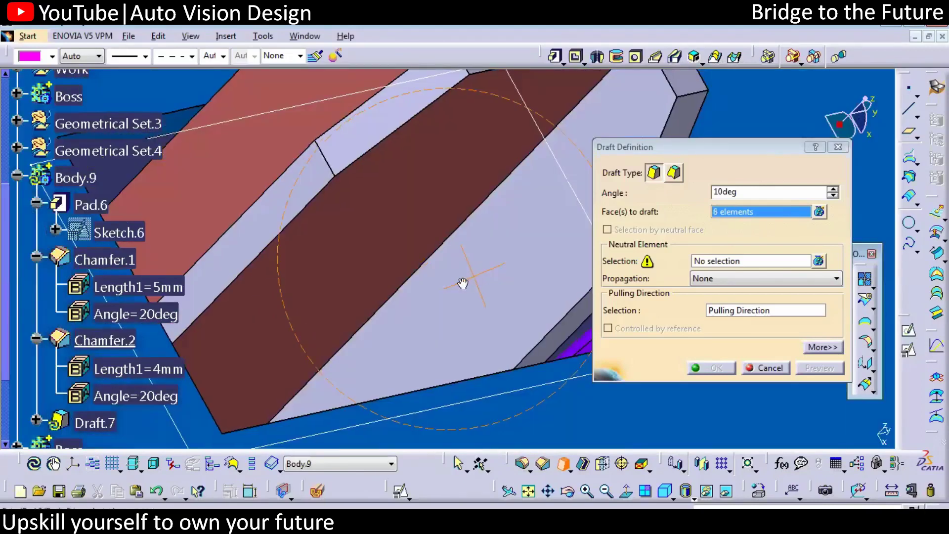
pyautogui.moveTo(462, 282); pyautogui.dragTo(485, 259, button='middle')
pyautogui.click(485, 258)
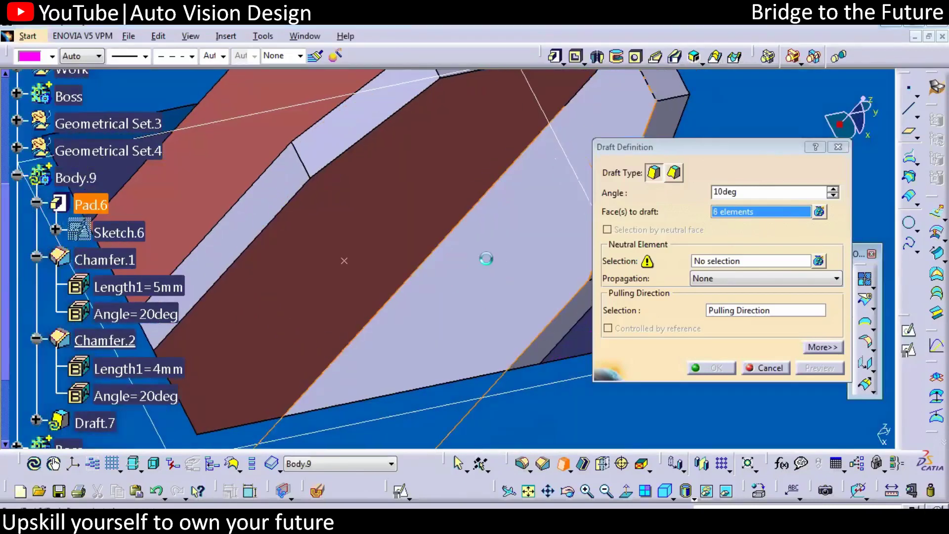
# - Set Plane.2 as the draft's neutral element and add the rib's remaining narrow end faces to the selection
pyautogui.click(746, 265)
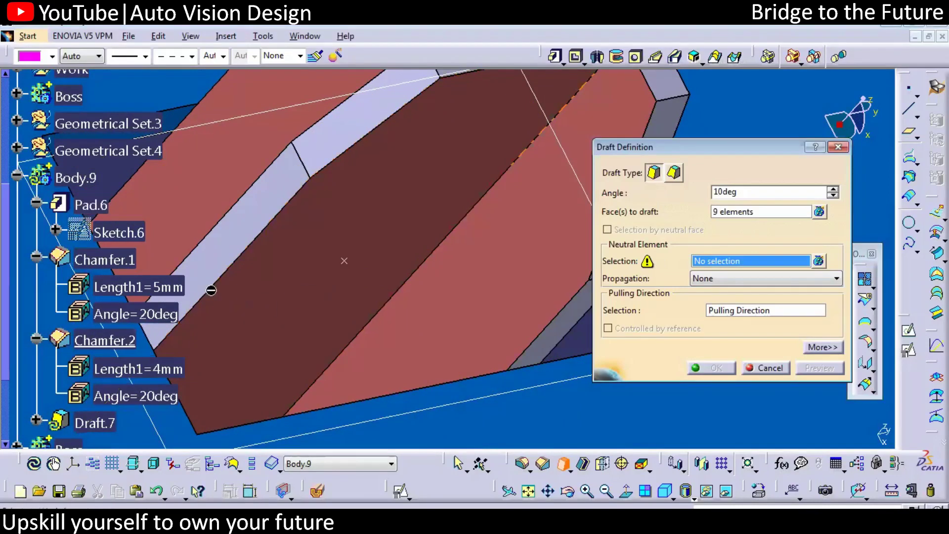
pyautogui.moveTo(394, 359); pyautogui.dragTo(253, 415, button='middle')
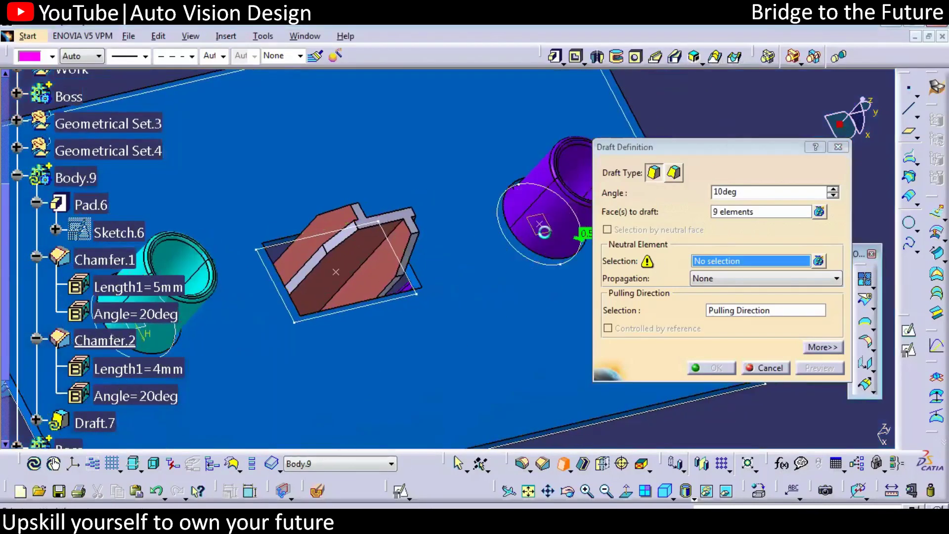
pyautogui.click(543, 229)
pyautogui.click(819, 368)
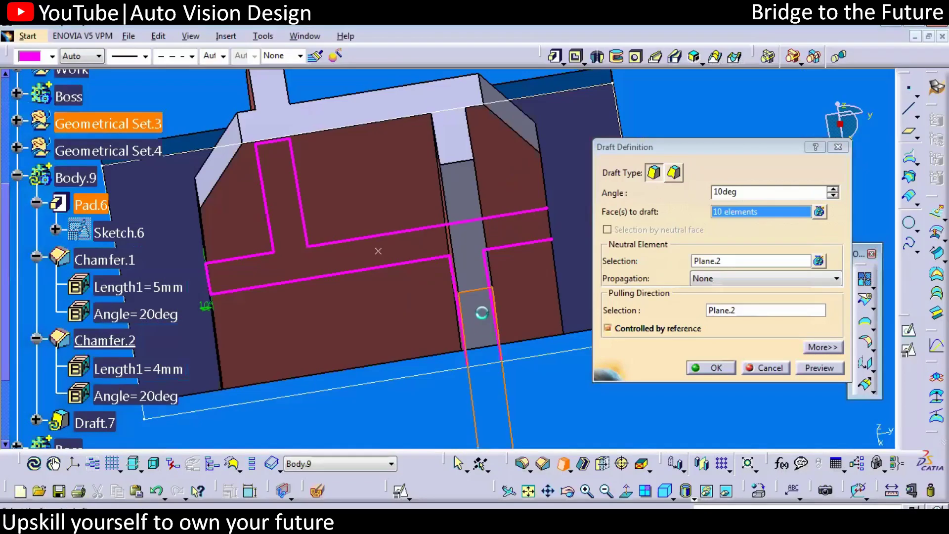
pyautogui.click(445, 220)
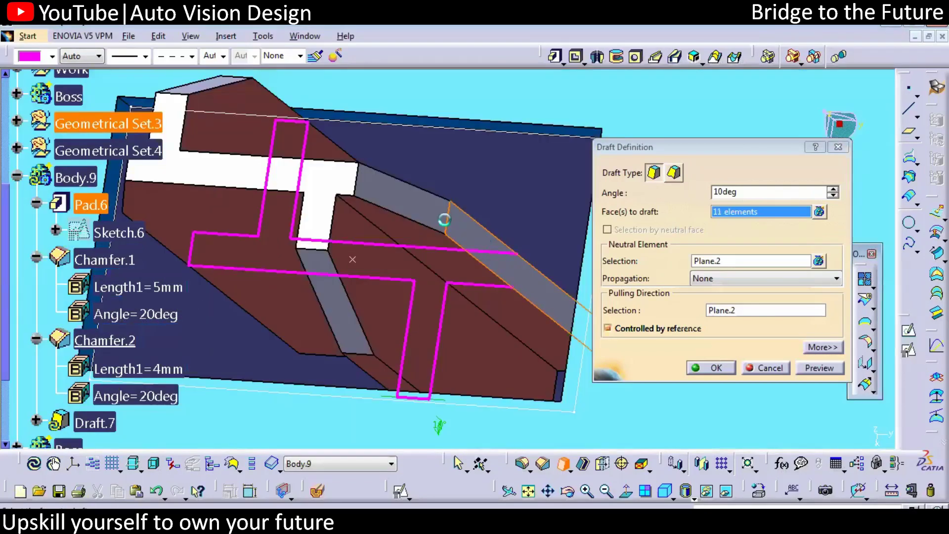
pyautogui.click(411, 325)
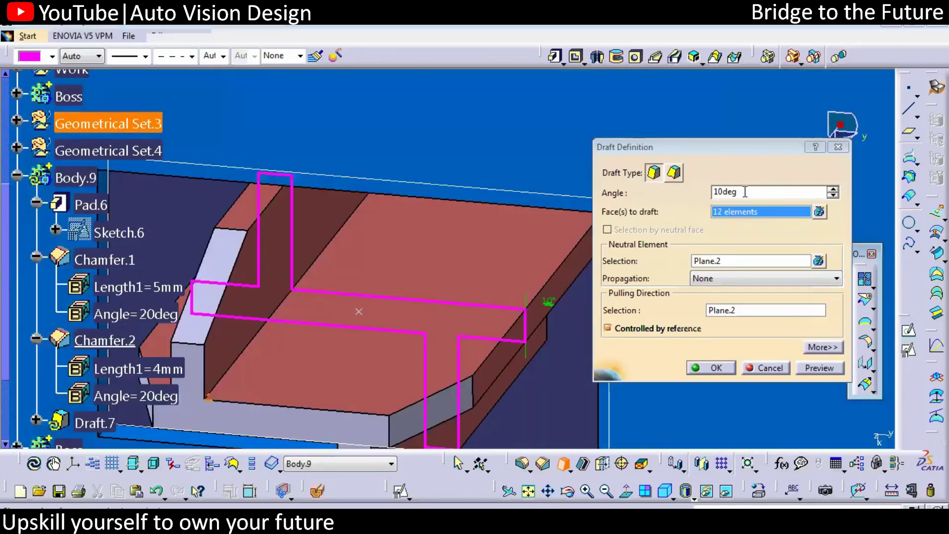
# - Set the draft angle to 0.5° with the tooling line as pulling direction, and apply the draft
pyautogui.doubleClick(726, 191)
pyautogui.press('BackSpace')
pyautogui.write('.5')
pyautogui.click(819, 368)
pyautogui.click(751, 312)
pyautogui.moveTo(475, 279); pyautogui.dragTo(382, 146, button='middle')
pyautogui.click(383, 145)
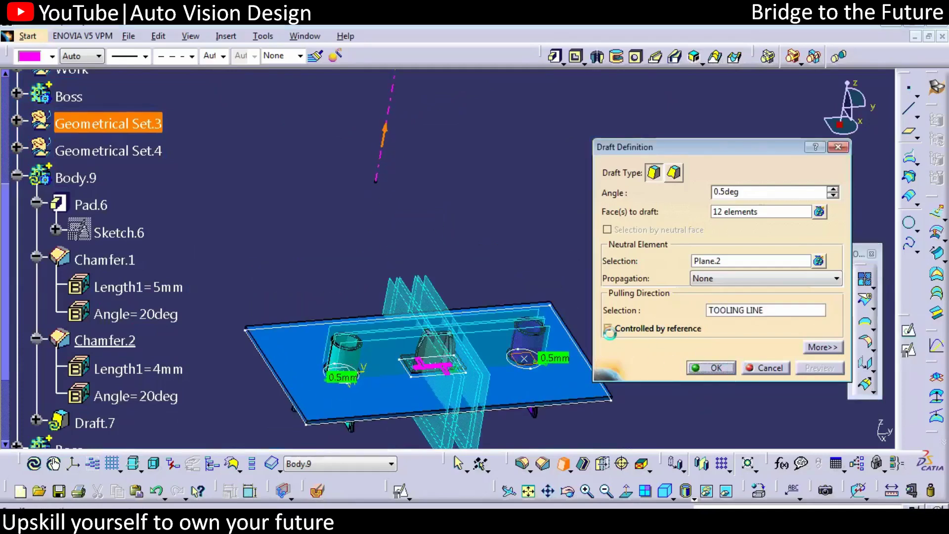
pyautogui.moveTo(540, 366); pyautogui.dragTo(540, 240, button='middle')
pyautogui.moveTo(381, 269); pyautogui.dragTo(545, 265, button='middle')
# - Fillet the four edges where the rib's chamfers meet its end faces with a 3 mm radius
pyautogui.click(524, 464)
pyautogui.moveTo(368, 309); pyautogui.dragTo(258, 267, button='middle')
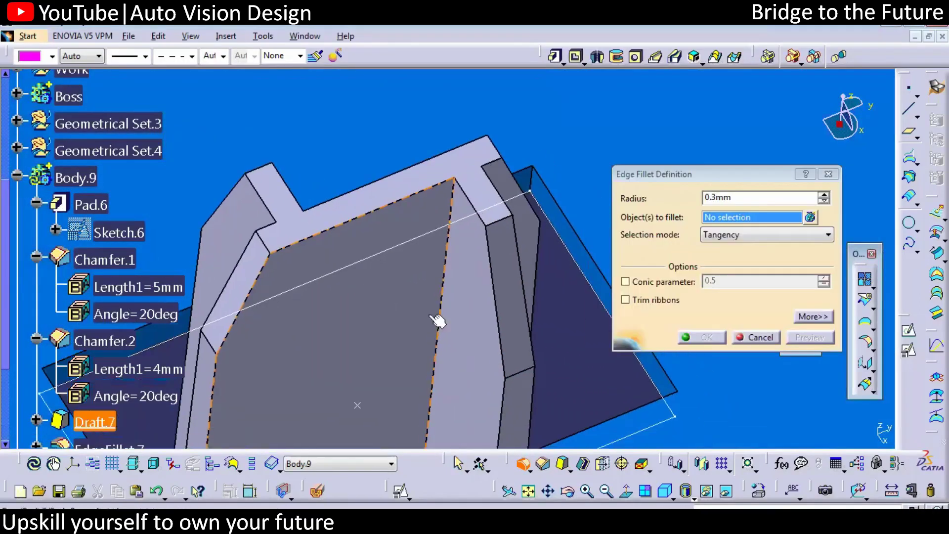
pyautogui.click(518, 372)
pyautogui.click(301, 295)
pyautogui.moveTo(214, 349); pyautogui.dragTo(555, 201, button='middle')
pyautogui.click(555, 201)
pyautogui.moveTo(460, 256); pyautogui.dragTo(514, 343, button='middle')
pyautogui.click(469, 271)
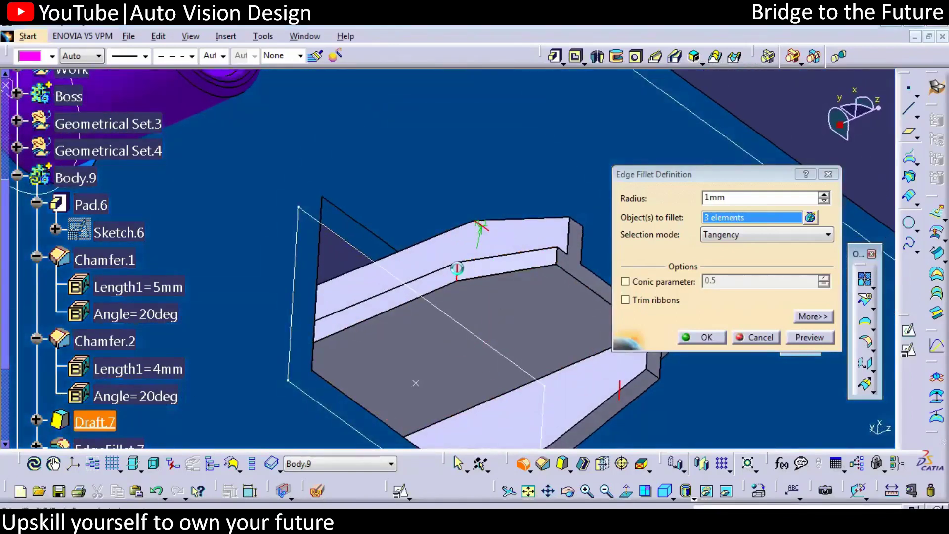
pyautogui.click(457, 268)
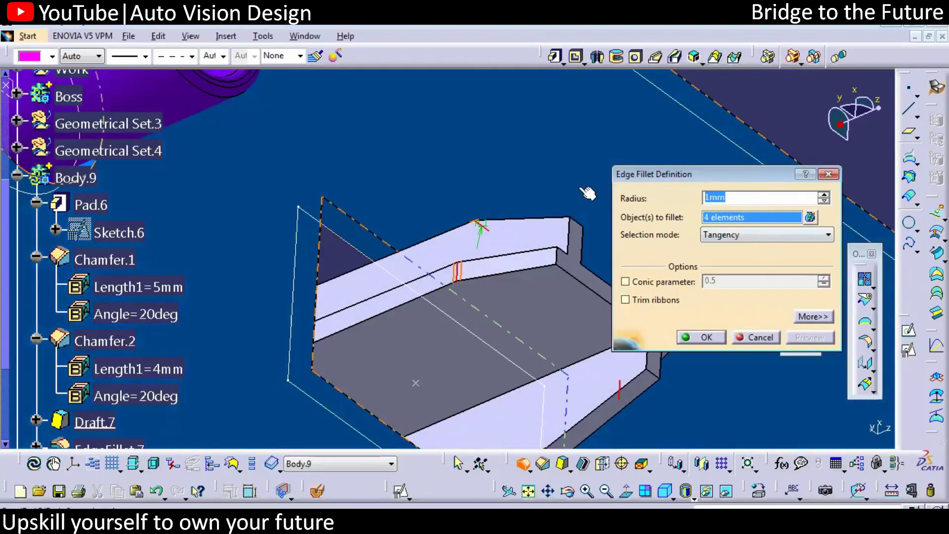
pyautogui.write('3')
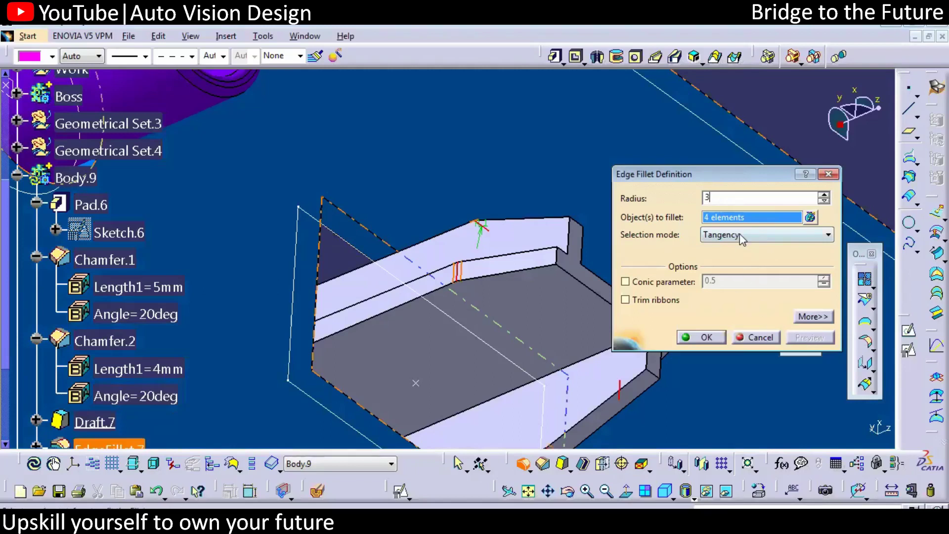
pyautogui.click(707, 337)
# - Fillet the four edges where the chamfers meet the rib's top face with a 0.5 mm radius
pyautogui.moveTo(535, 319); pyautogui.dragTo(320, 312, button='middle')
pyautogui.click(764, 205)
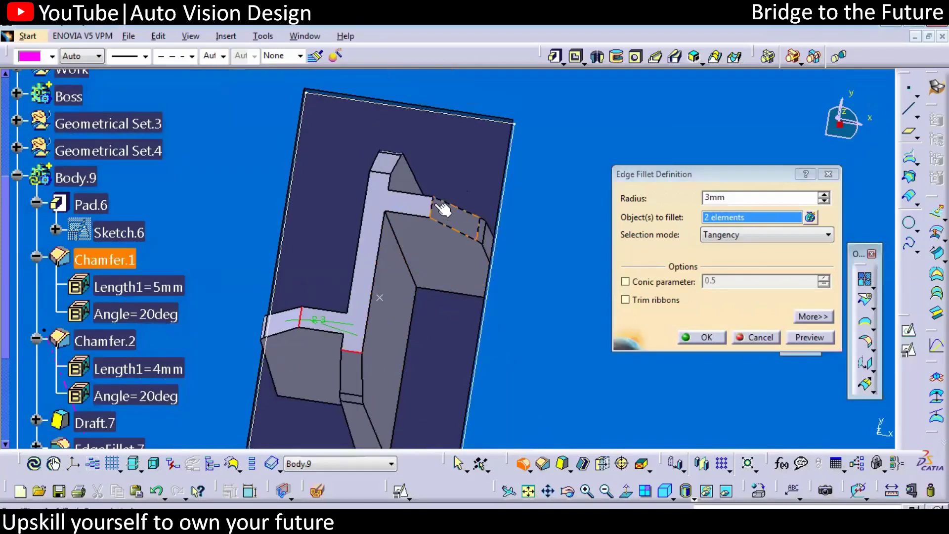
pyautogui.click(440, 211)
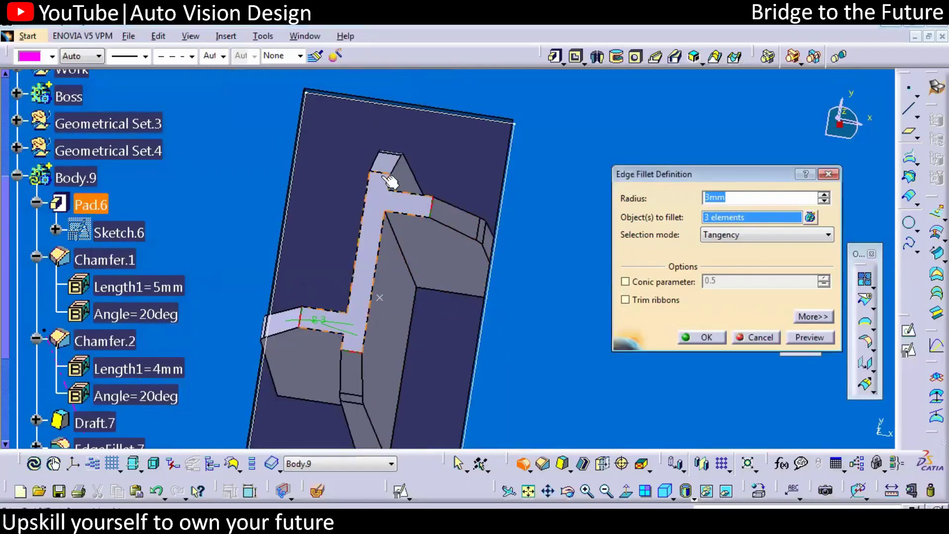
pyautogui.write('1')
pyautogui.click(803, 338)
pyautogui.moveTo(743, 198); pyautogui.dragTo(619, 191)
pyautogui.write('.')
pyautogui.write('.5')
pyautogui.click(707, 337)
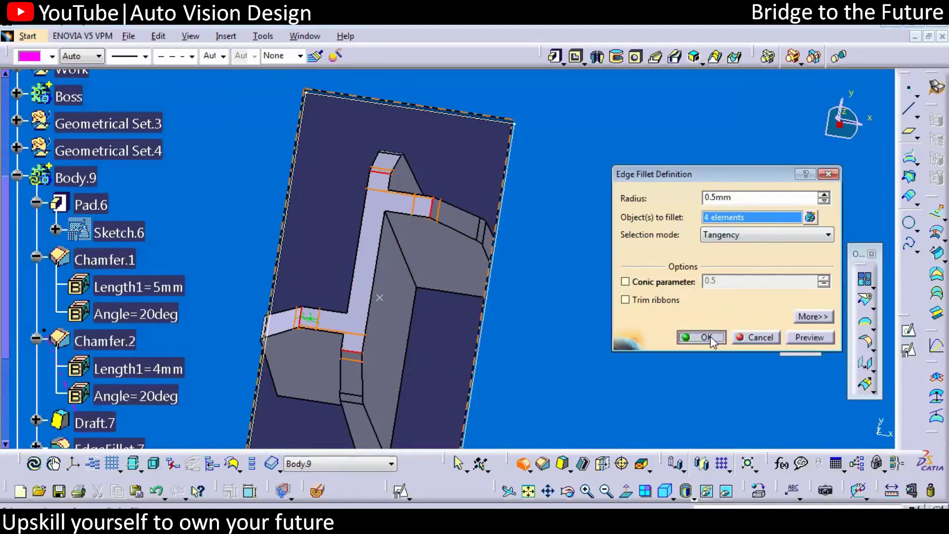
# - Fillet the four inner corner edges where the rib's flanges meet its web with a 0.3 mm radius
pyautogui.moveTo(456, 301); pyautogui.dragTo(469, 282, button='middle')
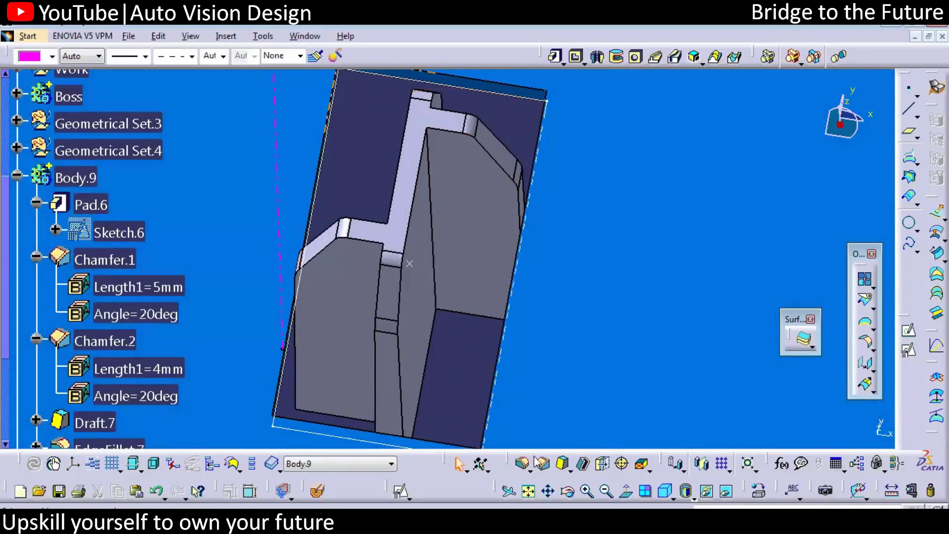
pyautogui.click(430, 233)
pyautogui.moveTo(439, 320); pyautogui.dragTo(472, 309, button='middle')
pyautogui.click(522, 464)
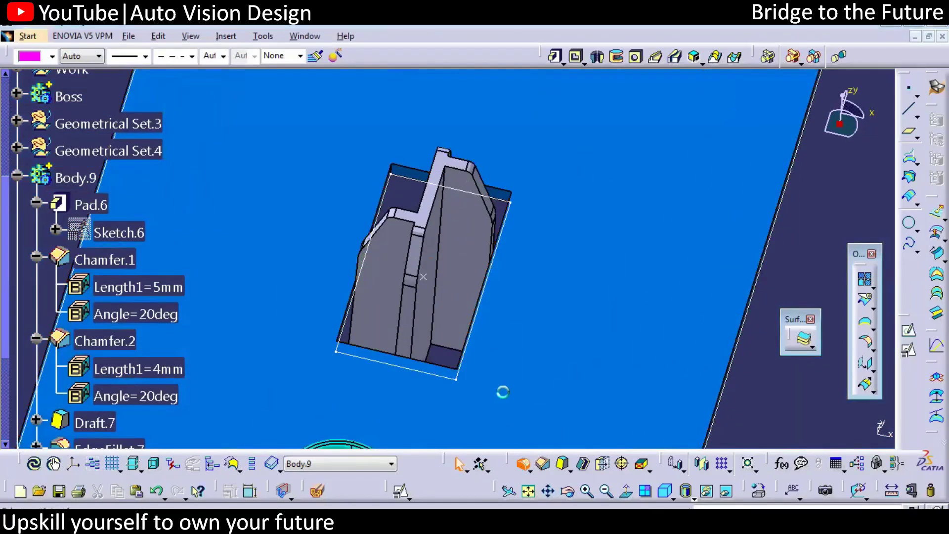
pyautogui.click(442, 218)
pyautogui.moveTo(447, 246); pyautogui.dragTo(485, 250, button='middle')
pyautogui.click(442, 228)
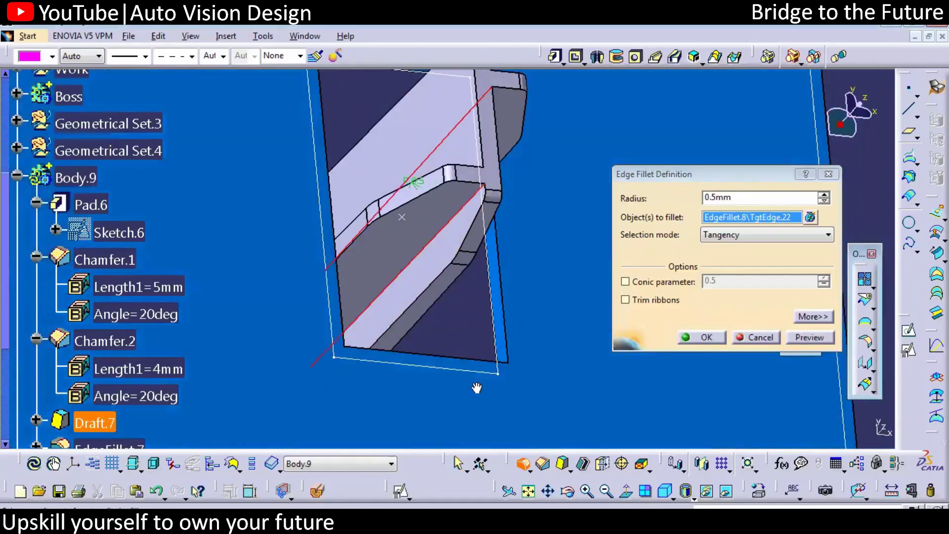
pyautogui.moveTo(501, 305); pyautogui.dragTo(492, 269, button='middle')
pyautogui.click(492, 269)
pyautogui.moveTo(356, 261); pyautogui.dragTo(410, 269, button='middle')
pyautogui.click(405, 246)
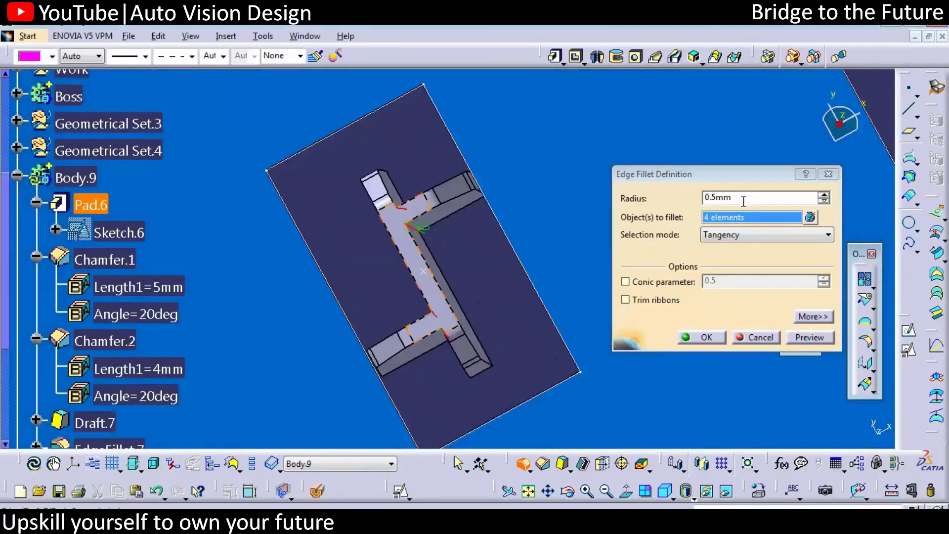
pyautogui.moveTo(744, 201); pyautogui.dragTo(498, 198)
pyautogui.write('.3')
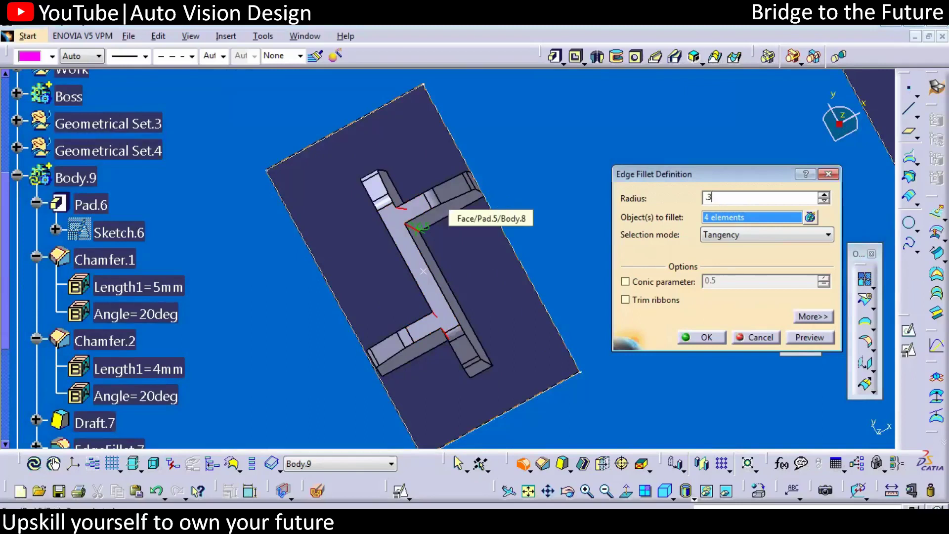
pyautogui.click(701, 337)
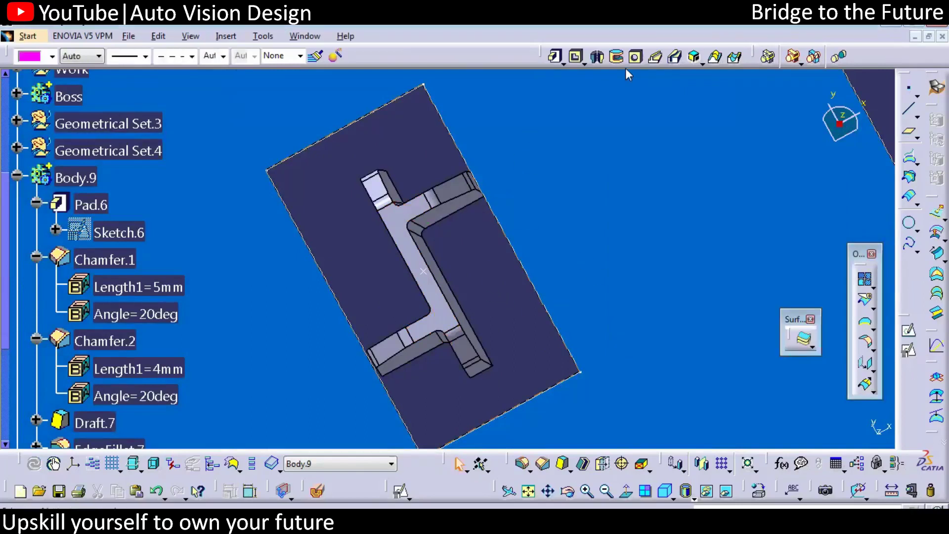
# - Fillet the outline edges around the rib's top and chamfered surfaces with a 0.3 mm radius
pyautogui.doubleClick(473, 329)
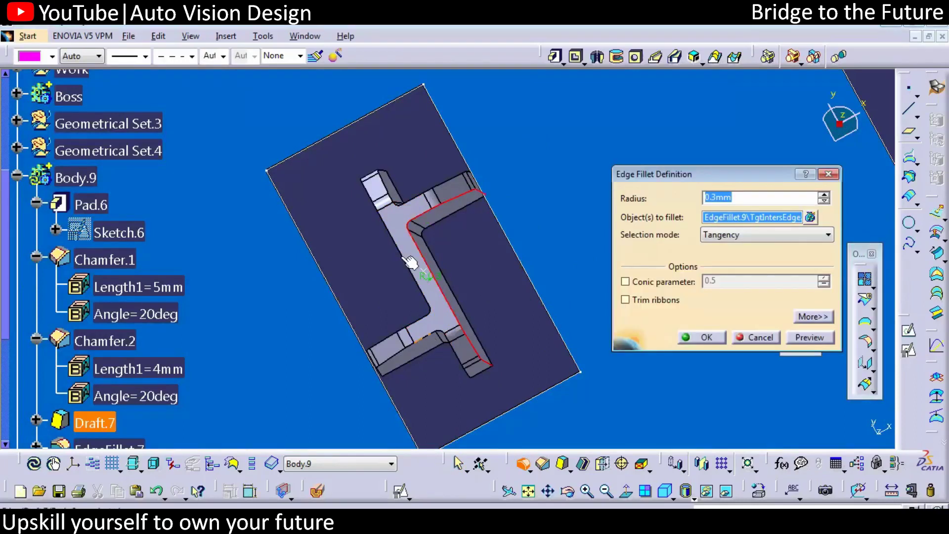
pyautogui.click(419, 200)
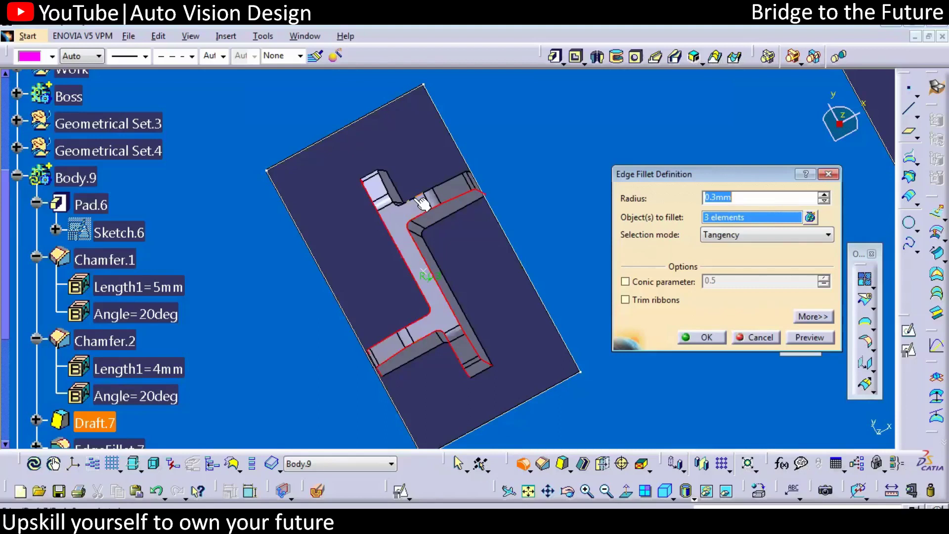
pyautogui.click(423, 202)
pyautogui.click(810, 338)
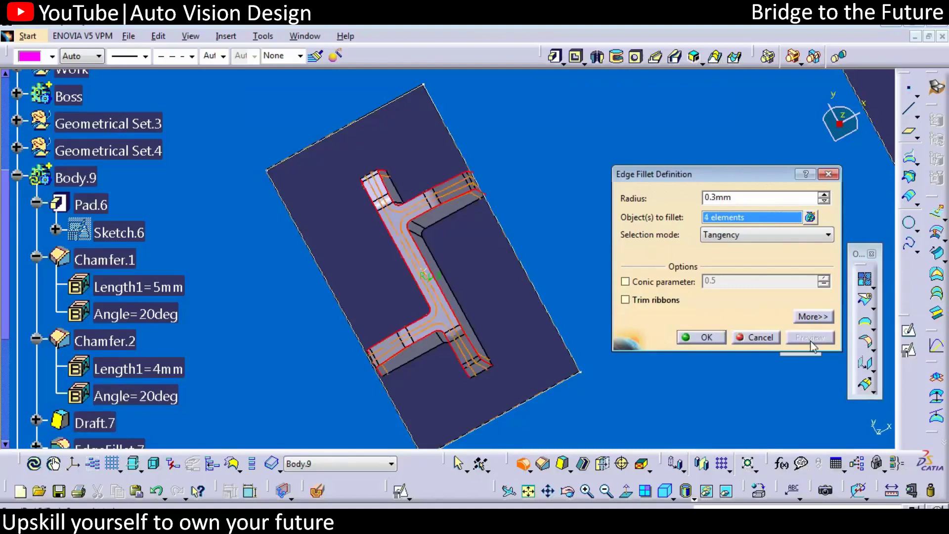
pyautogui.click(708, 334)
# - Hide the sketch outline around the plate's rectangular opening
pyautogui.moveTo(479, 265); pyautogui.dragTo(506, 235, button='middle')
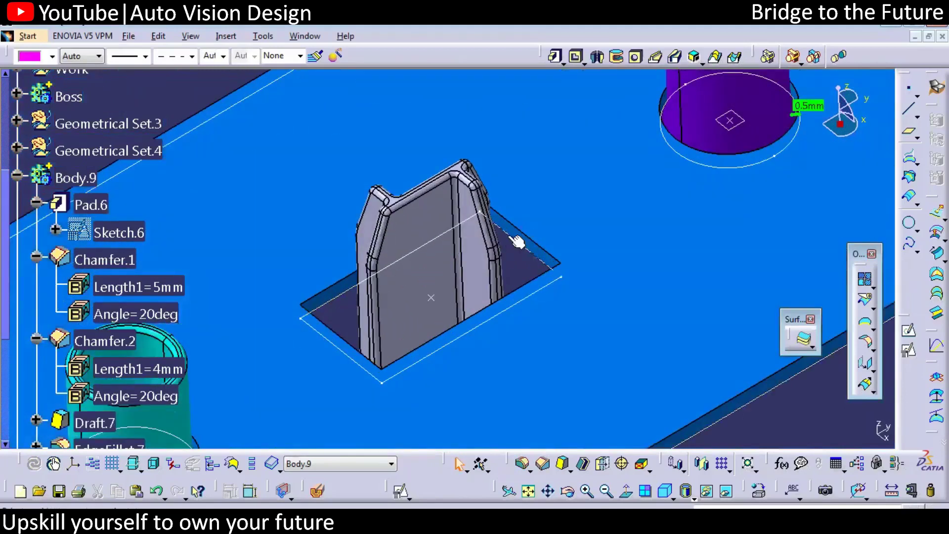
pyautogui.rightClick(508, 236)
pyautogui.click(528, 278)
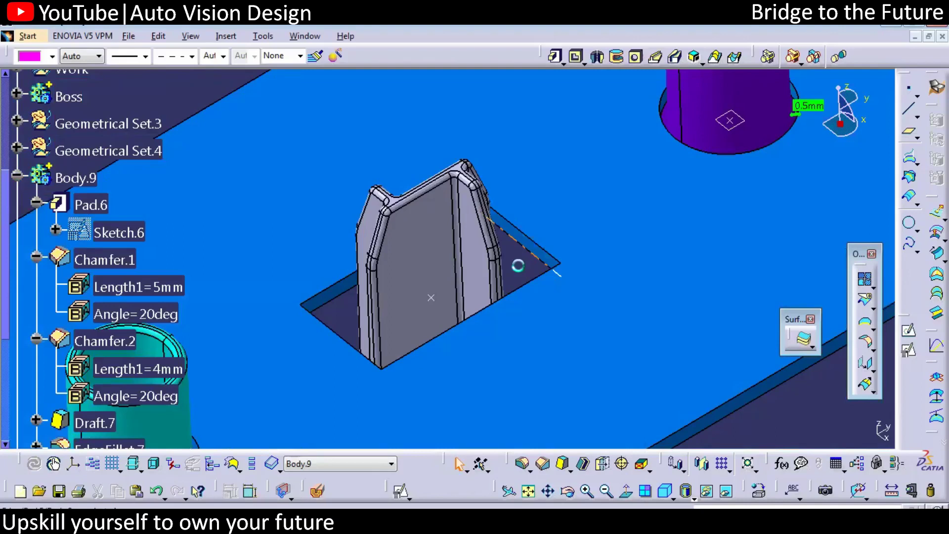
pyautogui.moveTo(457, 349); pyautogui.dragTo(682, 426, button='middle')
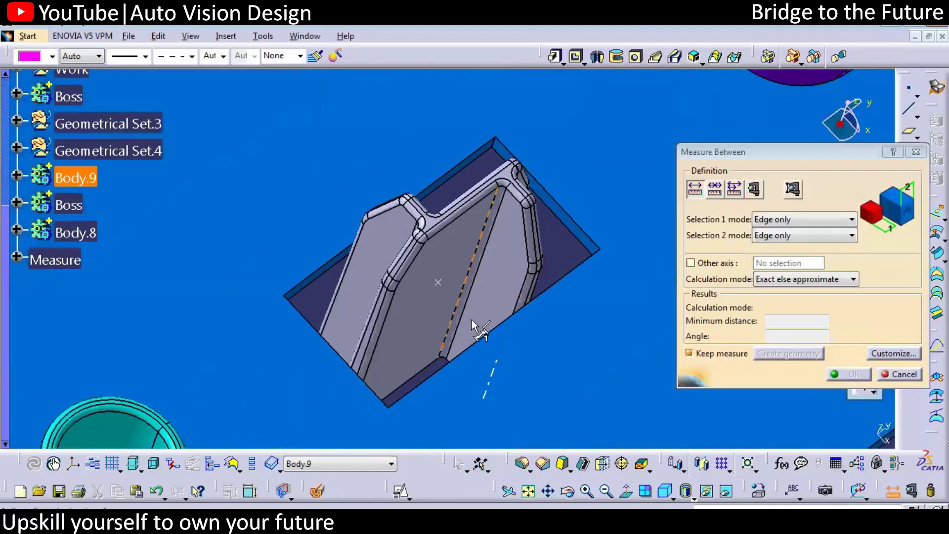
# - Set both Measure Between selection modes to Surface only and measure the gap between one rib end face and the adjacent opening wall
pyautogui.keyDown('ctrl'); pyautogui.moveTo(472, 325); pyautogui.dragTo(662, 309, button='middle'); pyautogui.keyUp('ctrl')
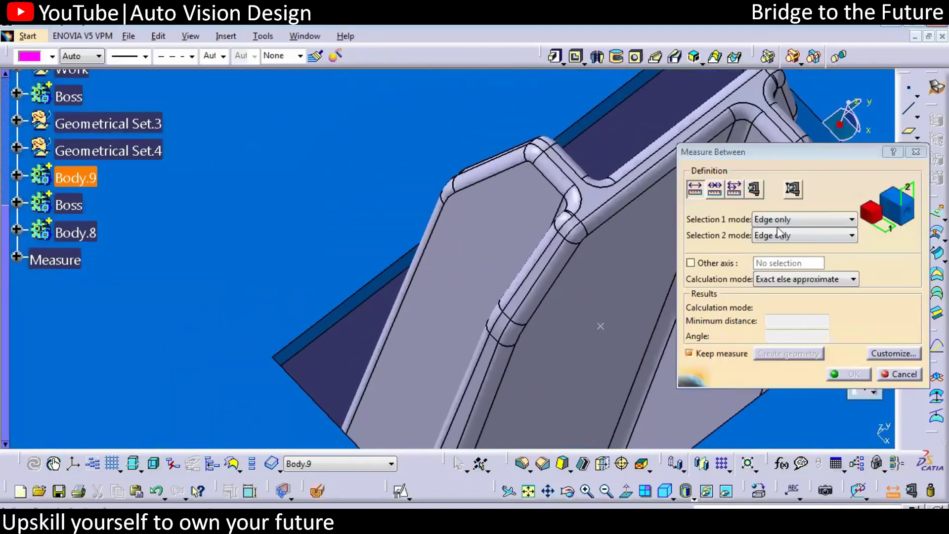
pyautogui.click(781, 220)
pyautogui.click(774, 282)
pyautogui.click(796, 237)
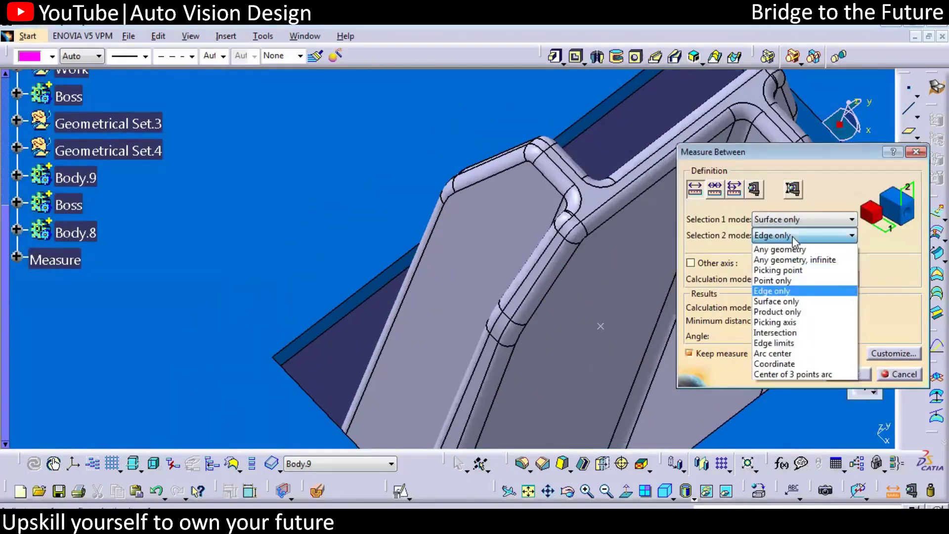
pyautogui.click(778, 302)
pyautogui.scroll(3, 474, 269)
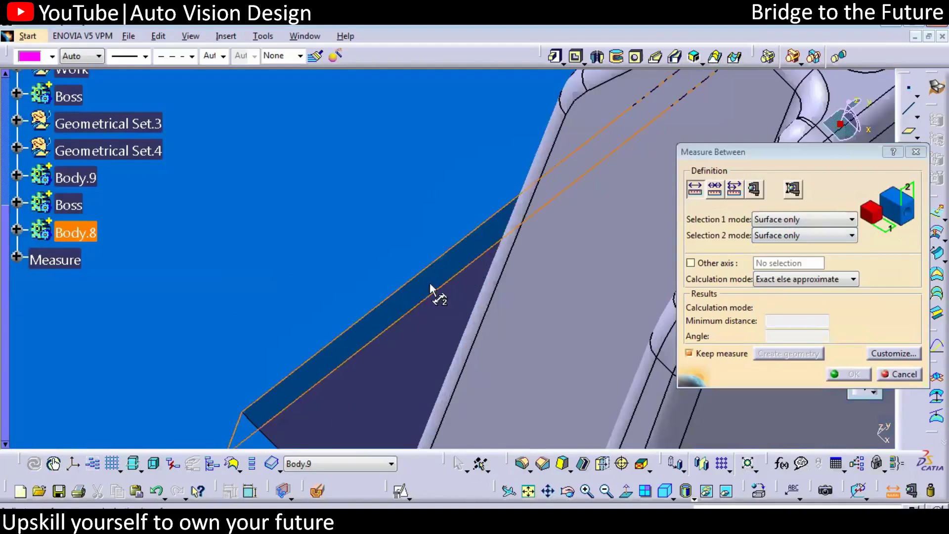
pyautogui.scroll(3, 469, 396)
pyautogui.moveTo(470, 395); pyautogui.dragTo(472, 384, button='middle')
pyautogui.middleClick(503, 124)
pyautogui.click(439, 222)
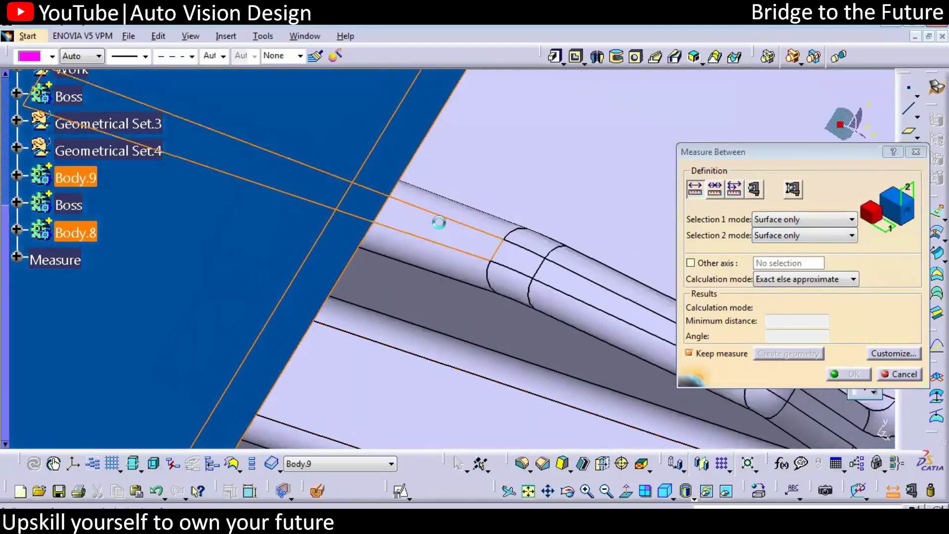
# - Measure the remaining gaps between the rib's end faces and the opening's walls, keeping the measurements on the model
pyautogui.moveTo(479, 215); pyautogui.dragTo(441, 293, button='middle')
pyautogui.click(656, 239)
pyautogui.click(439, 345)
pyautogui.click(387, 321)
pyautogui.moveTo(462, 392); pyautogui.dragTo(568, 215, button='middle')
pyautogui.click(389, 293)
pyautogui.click(439, 269)
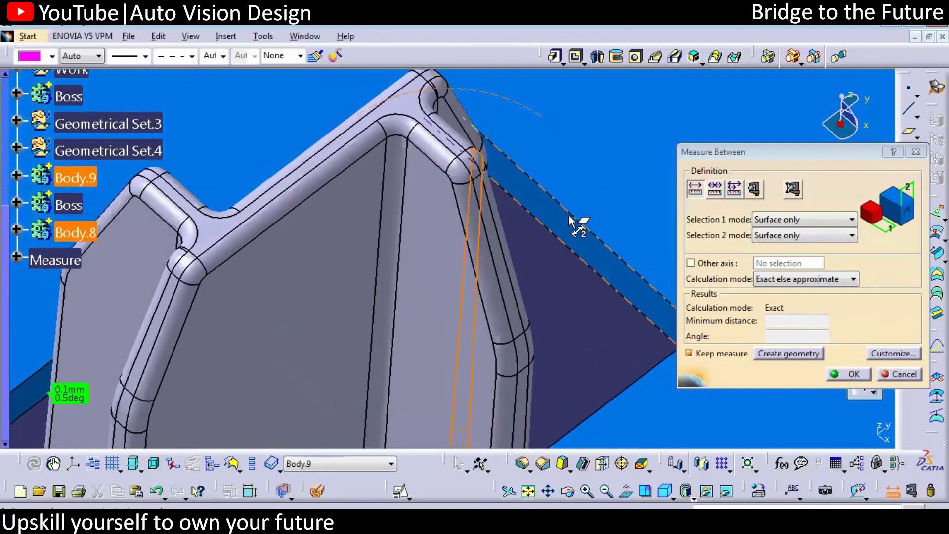
pyautogui.click(837, 375)
# - Examine the rib's position and its clearances on all four sides of the rectangular opening from directly above
pyautogui.moveTo(837, 374); pyautogui.dragTo(648, 278, button='middle')
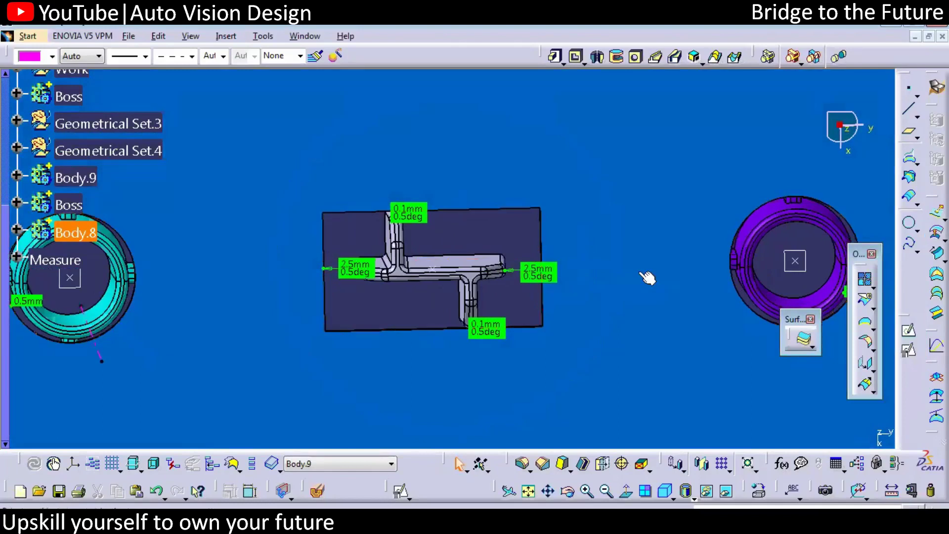
pyautogui.click(543, 276)
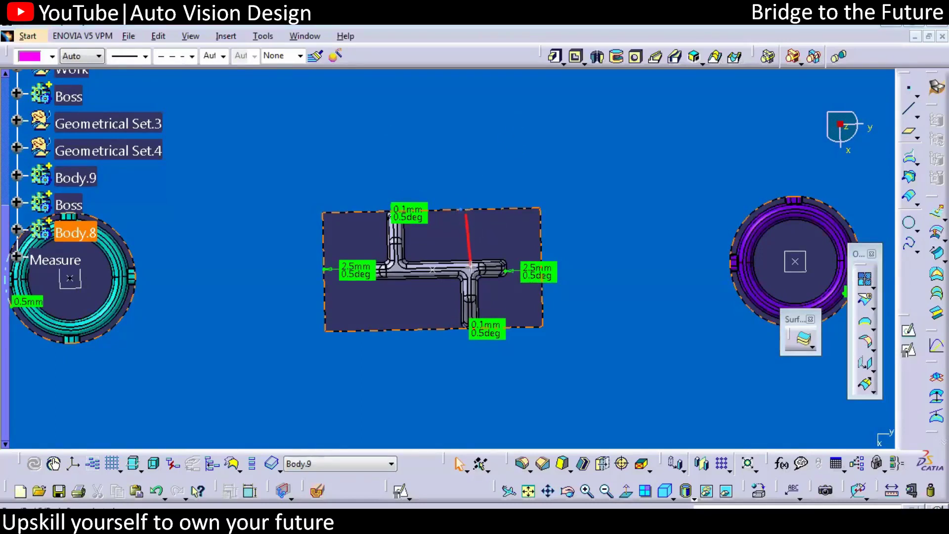
pyautogui.click(432, 272)
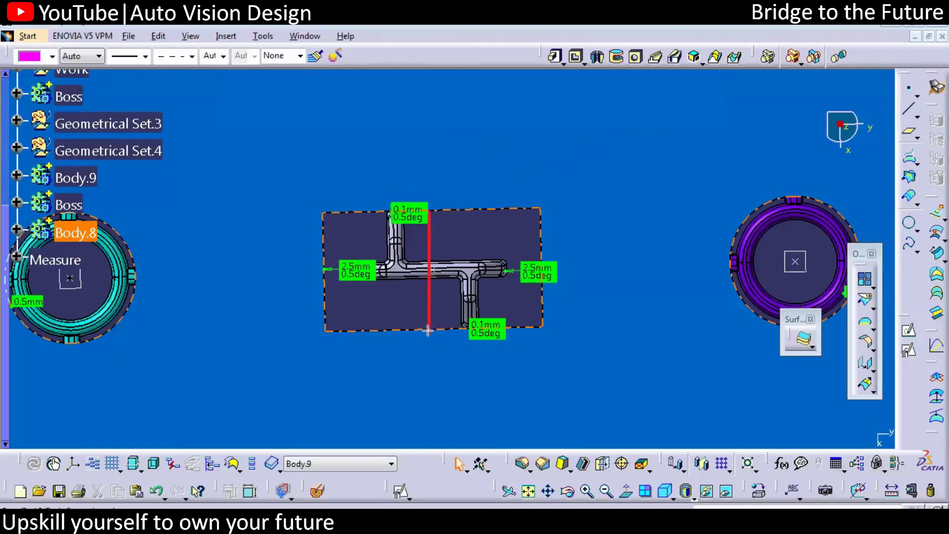
pyautogui.click(365, 271)
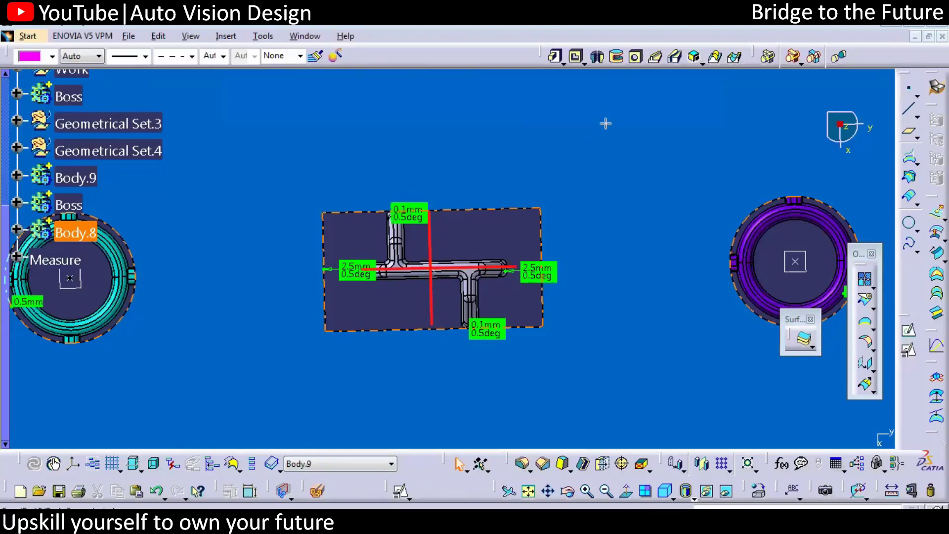
pyautogui.click(516, 267)
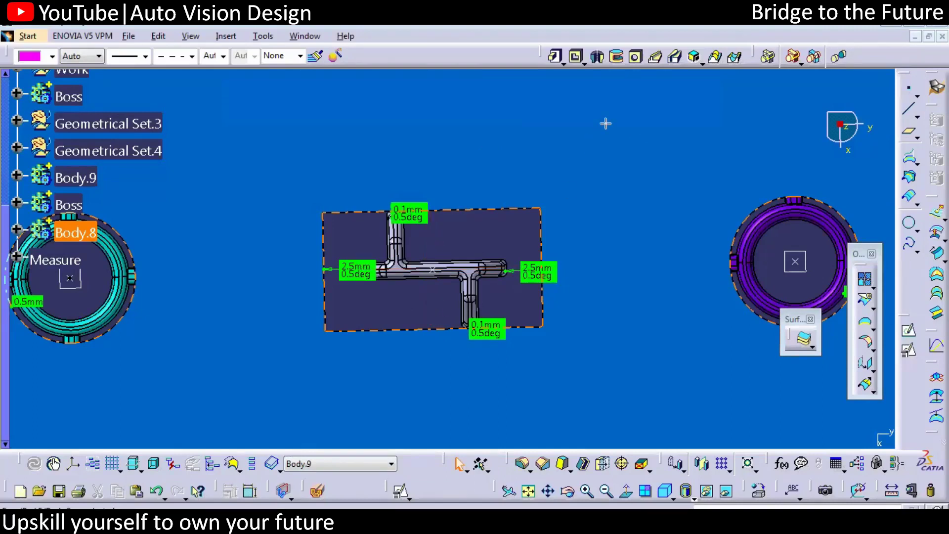
pyautogui.click(397, 216)
pyautogui.moveTo(469, 217); pyautogui.dragTo(473, 331)
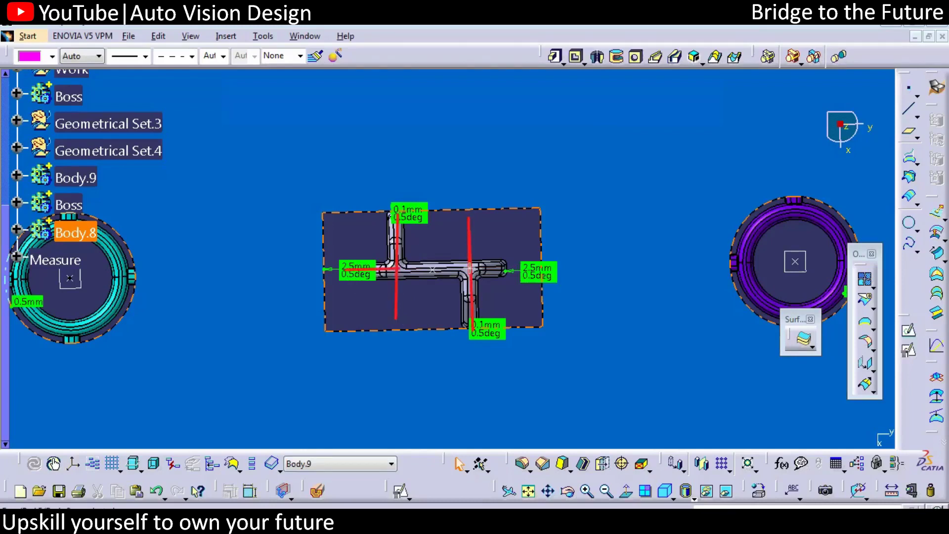
pyautogui.press('Escape')
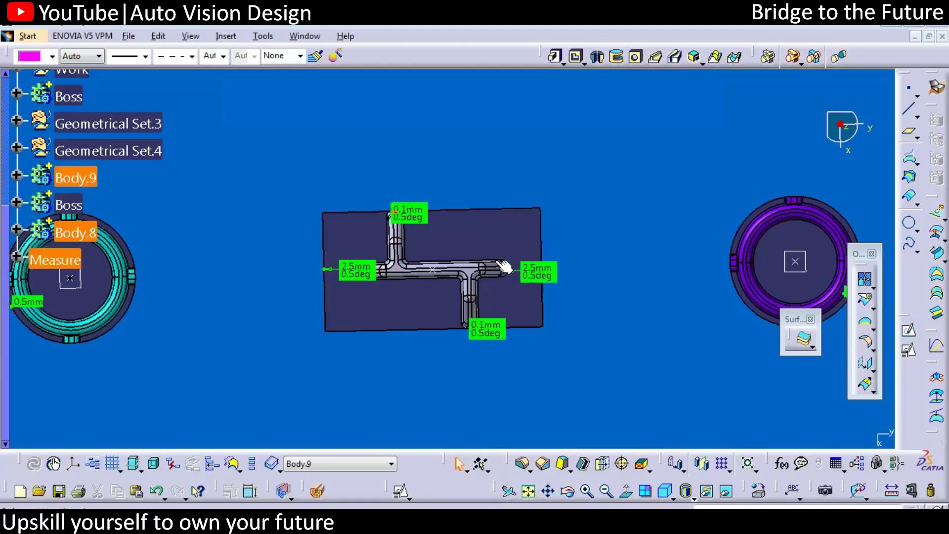
pyautogui.moveTo(467, 255); pyautogui.dragTo(464, 220, button='middle')
pyautogui.moveTo(433, 327); pyautogui.dragTo(410, 318, button='middle')
pyautogui.moveTo(657, 365); pyautogui.dragTo(712, 337, button='middle')
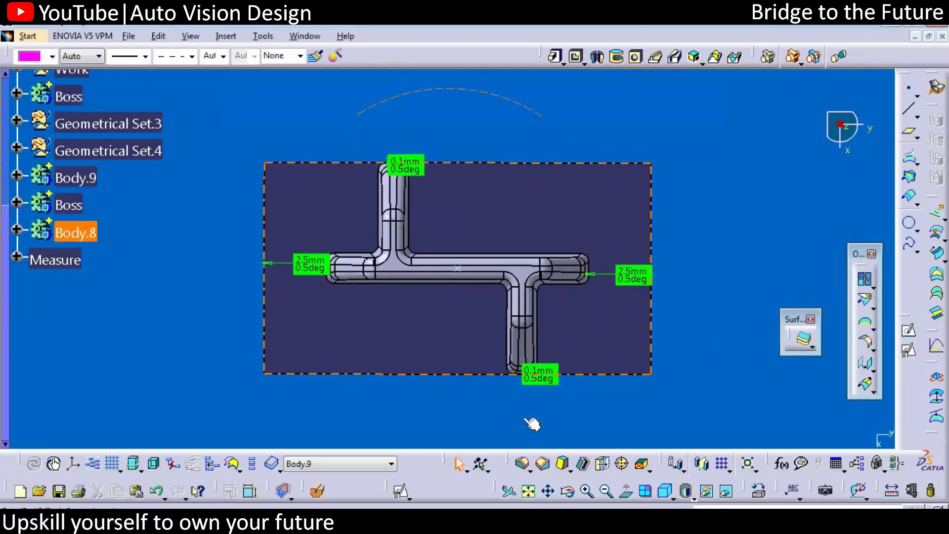